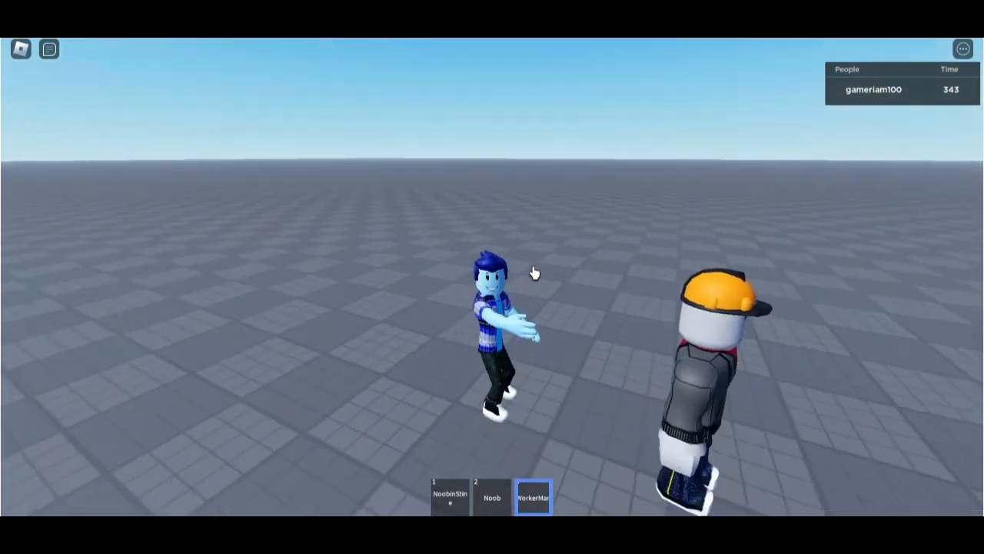
Walk the avatar around the baseplate carrying the WorkerMan tool and collect the second WorkerMan
{"action": "key", "text": "w"}
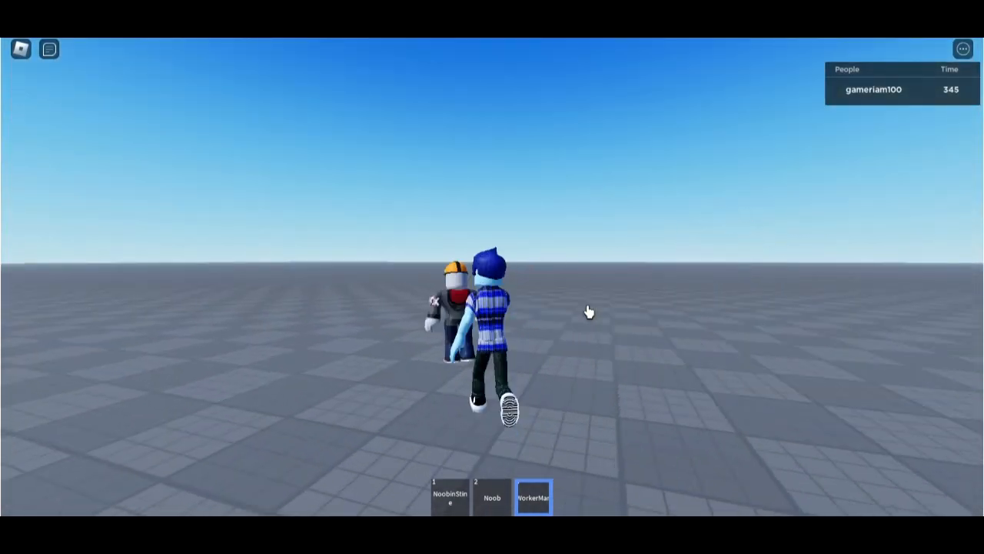
{"action": "key", "text": "a"}
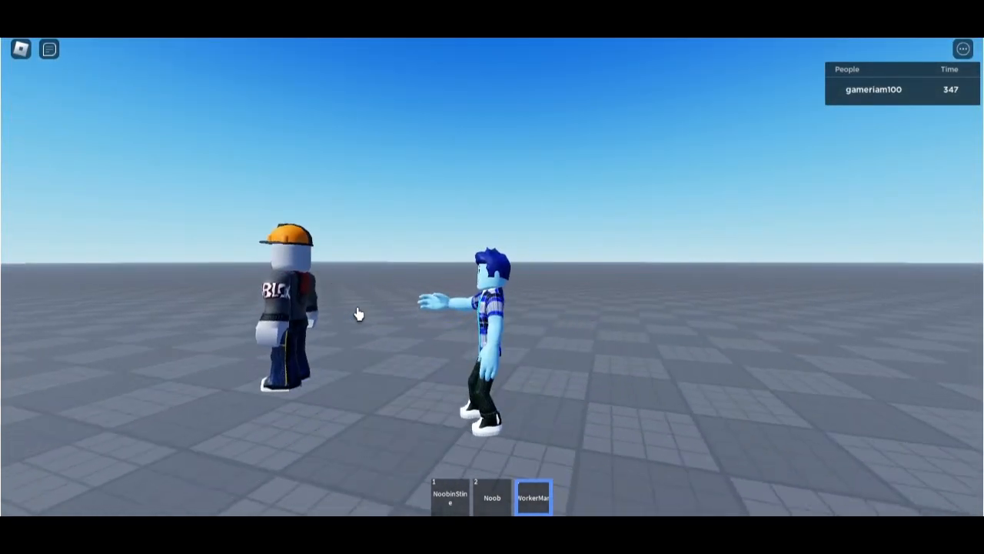
{"action": "right_click_drag", "start_coordinate": [359, 314], "coordinate": [547, 299]}
{"action": "key", "text": "2"}
{"action": "key", "text": "2"}
{"action": "key", "text": "w"}
{"action": "right_click_drag", "start_coordinate": [589, 256], "coordinate": [589, 257]}
{"action": "key", "text": "d"}
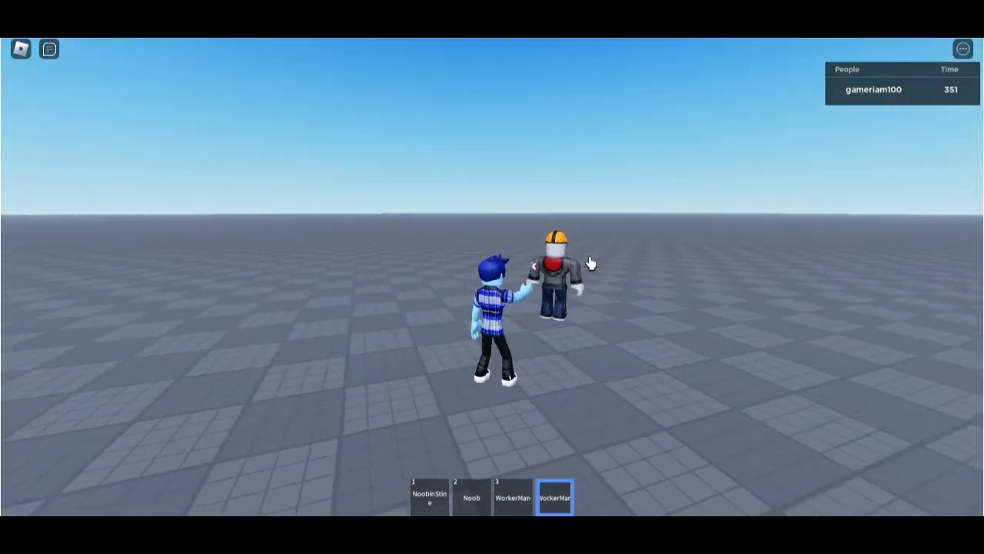
Test the WorkerMan tool in slot 4 by repeatedly unequipping and re-equipping it while walking the avatar around
{"action": "key", "text": "4"}
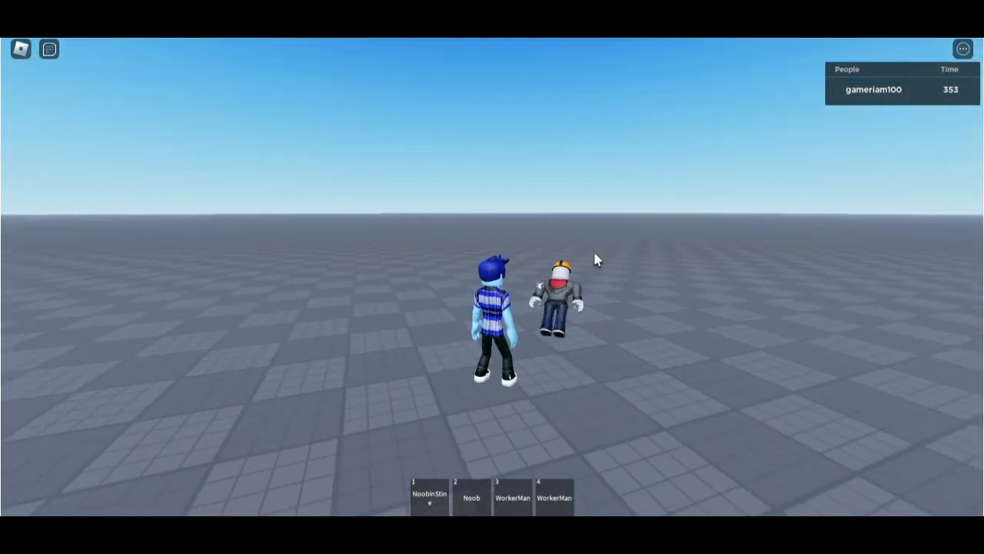
{"action": "key", "text": "4"}
{"action": "key", "text": "d"}
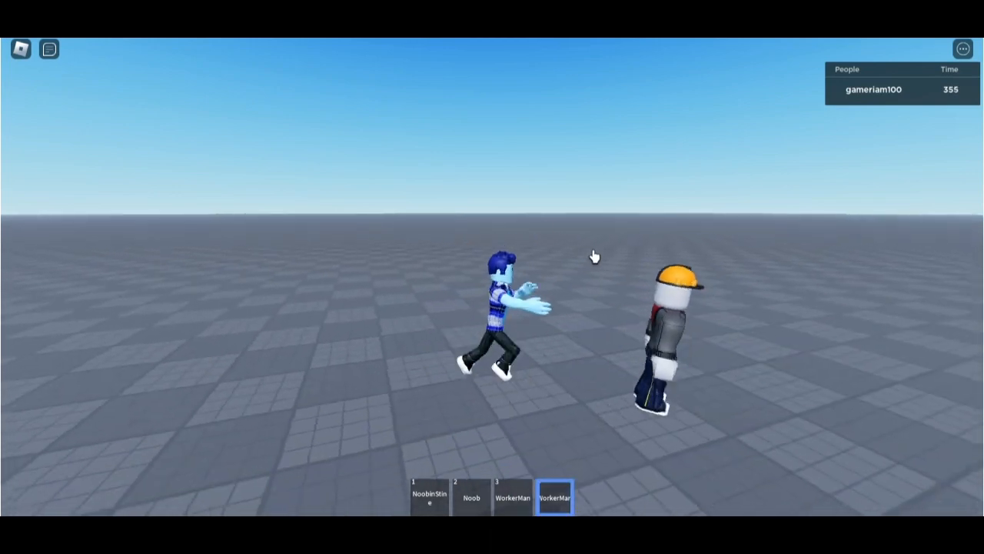
{"action": "key", "text": "a"}
{"action": "key", "text": "4"}
{"action": "key", "text": "4"}
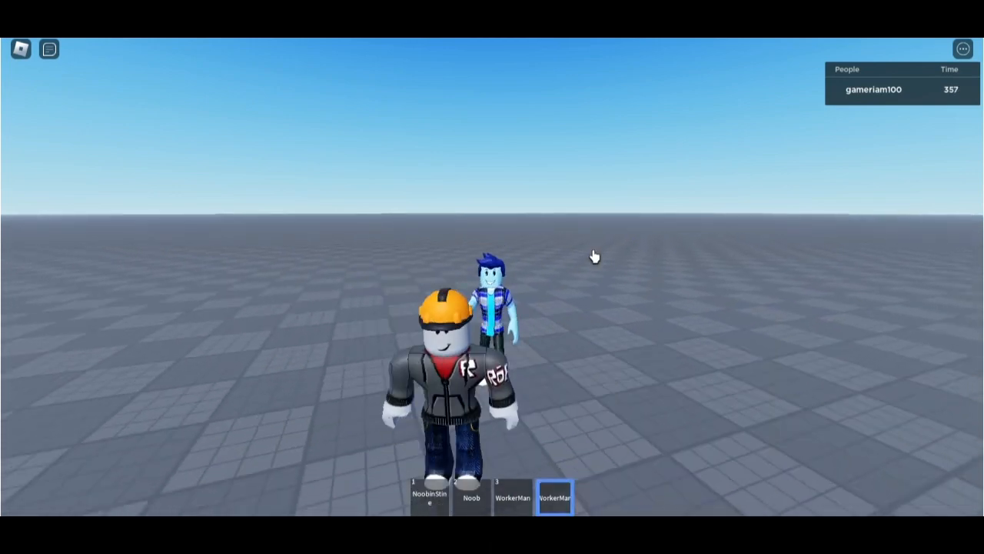
{"action": "key", "text": "4"}
{"action": "key", "text": "s"}
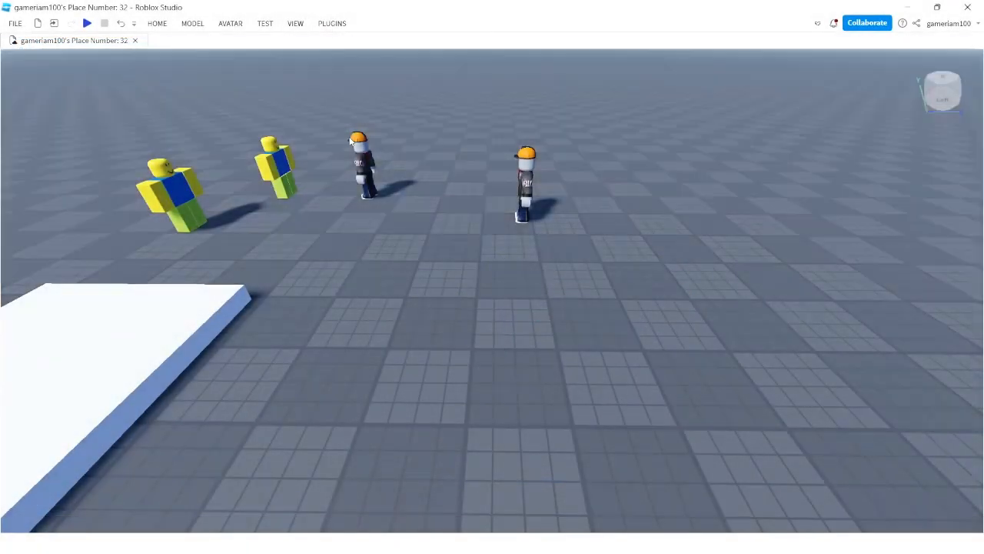
Switch to Roblox Studio and show the Explorer, Properties and Toolbox windows
{"action": "left_click", "coordinate": [295, 23]}
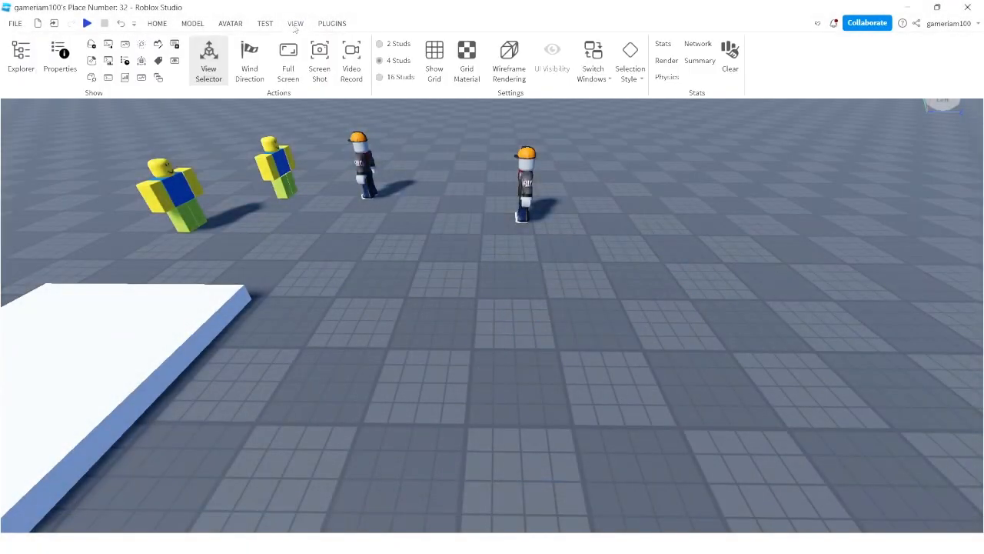
{"action": "left_click", "coordinate": [21, 58]}
{"action": "left_click", "coordinate": [60, 58]}
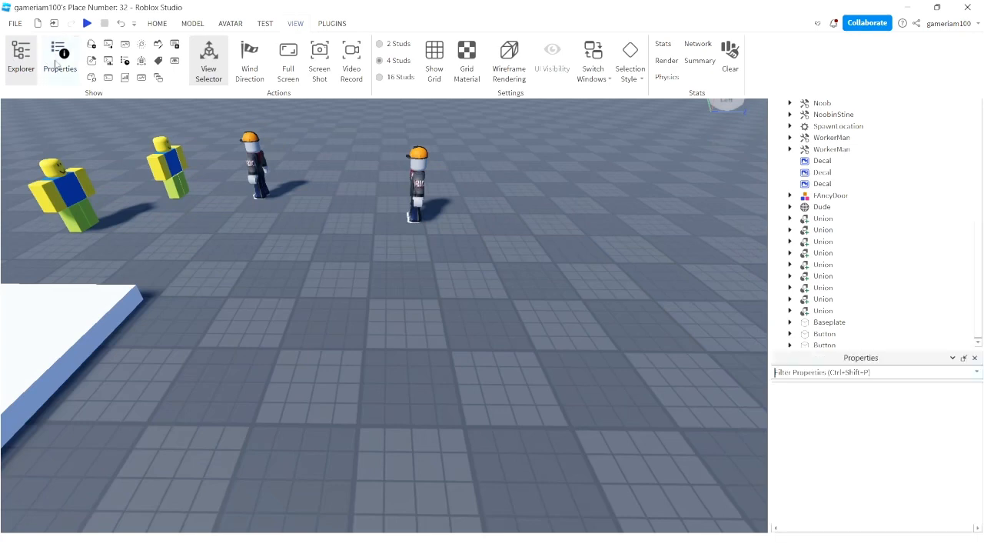
{"action": "left_click", "coordinate": [157, 23]}
{"action": "left_click", "coordinate": [192, 23]}
{"action": "left_click", "coordinate": [158, 23]}
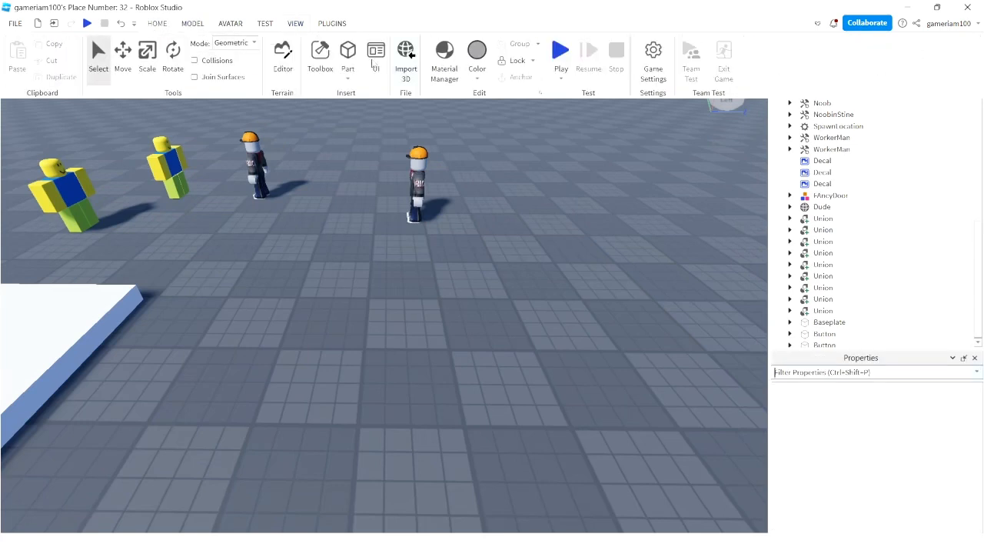
{"action": "left_click", "coordinate": [320, 69]}
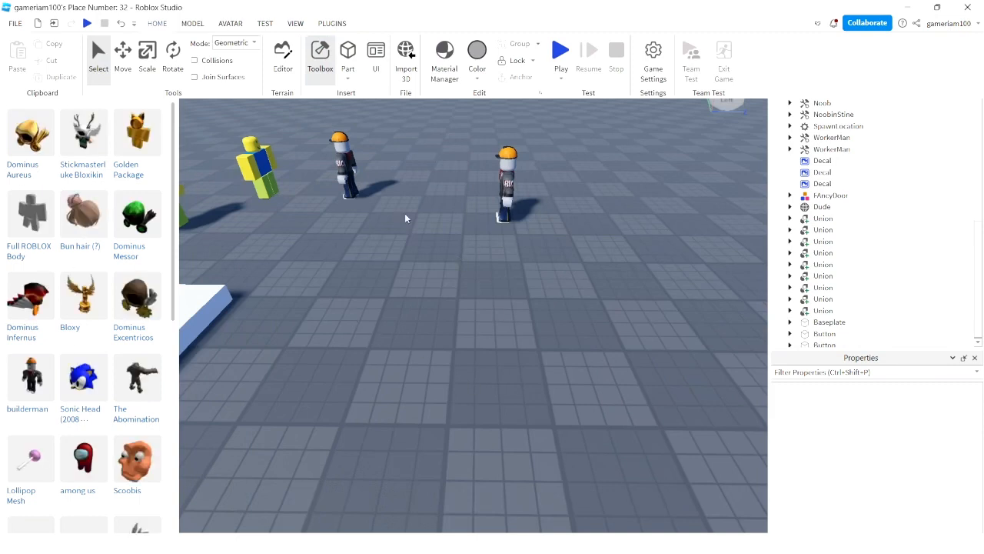
Examine the noob and worker figures and the white spawn platform from several angles and distances
{"action": "right_click_drag", "start_coordinate": [559, 277], "coordinate": [553, 277]}
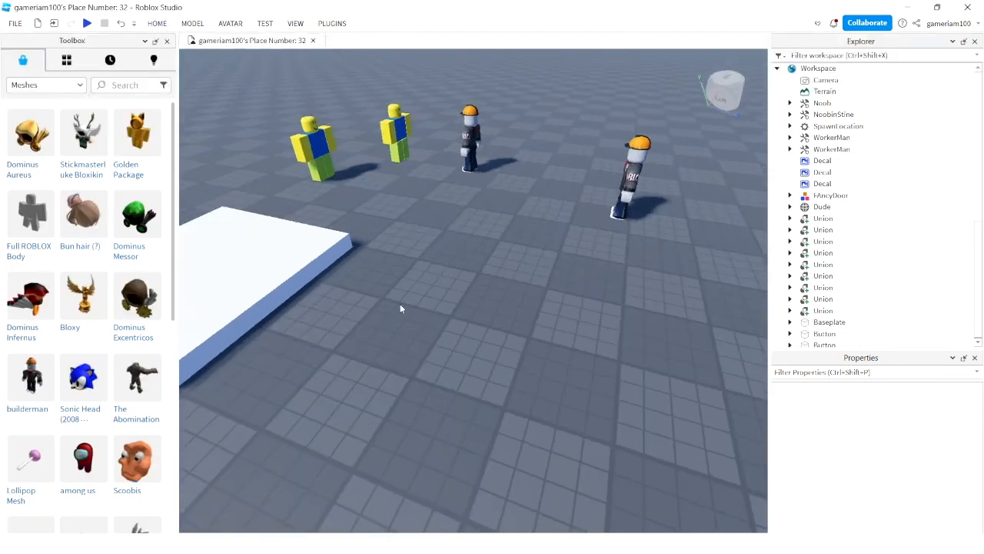
{"action": "scroll", "coordinate": [496, 266], "scroll_direction": "down", "scroll_amount": 5}
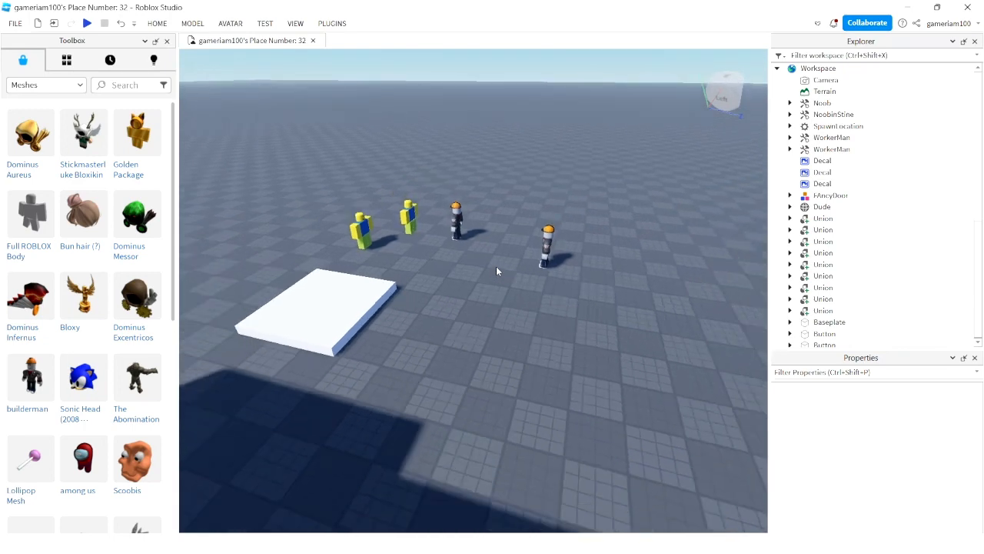
{"action": "scroll", "coordinate": [496, 266], "scroll_direction": "up", "scroll_amount": 3}
{"action": "scroll", "coordinate": [496, 266], "scroll_direction": "up", "scroll_amount": 2}
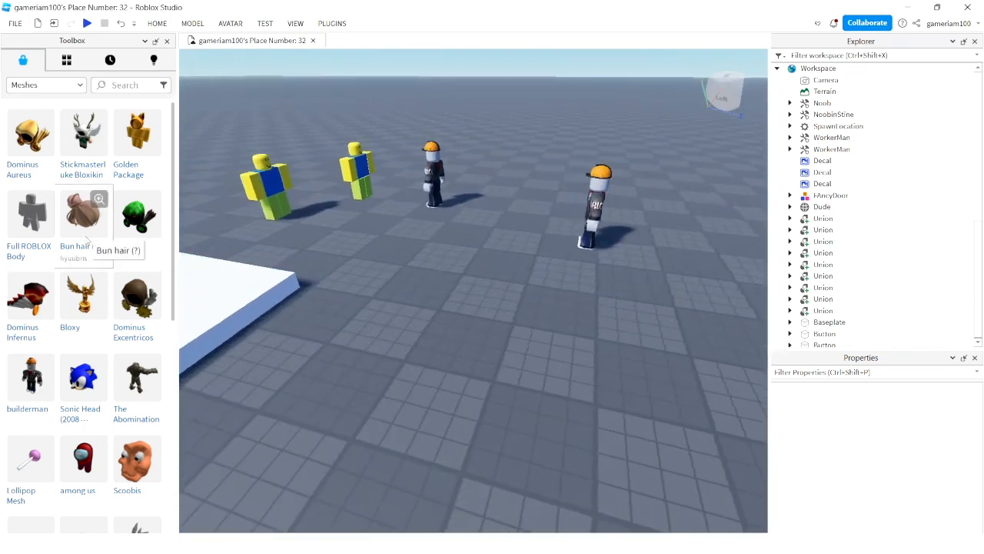
{"action": "key", "text": "d"}
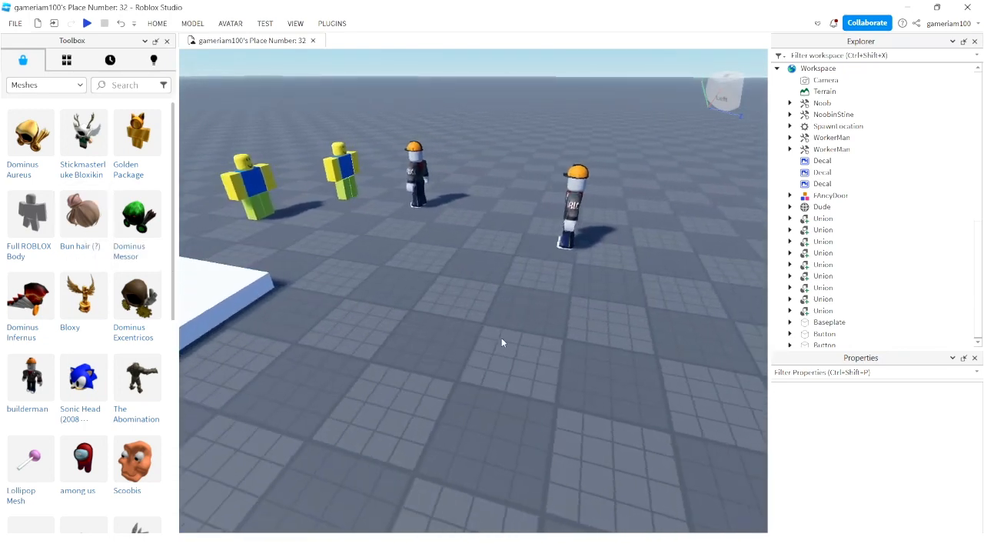
{"action": "right_click", "coordinate": [501, 338]}
{"action": "left_click", "coordinate": [412, 329]}
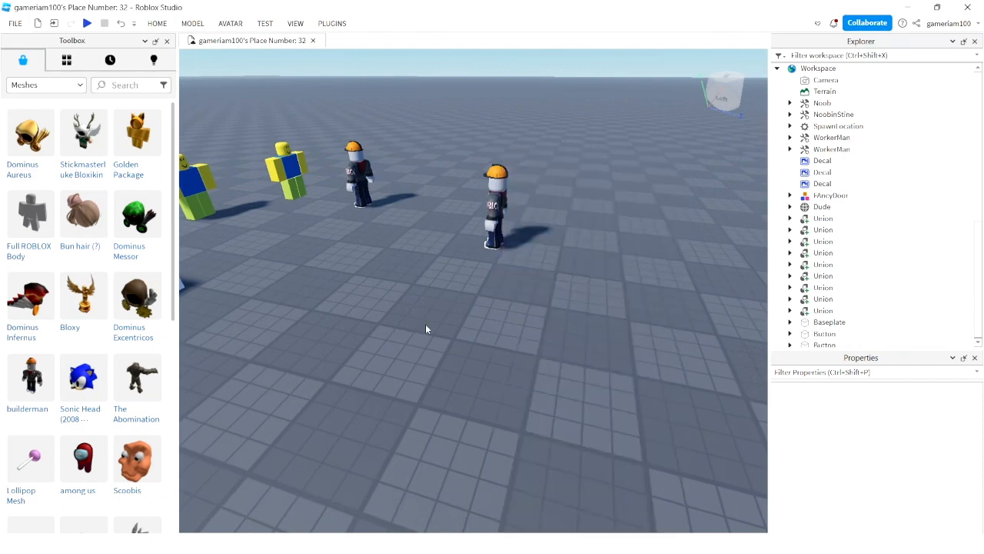
{"action": "key", "text": "a"}
{"action": "key", "text": "d"}
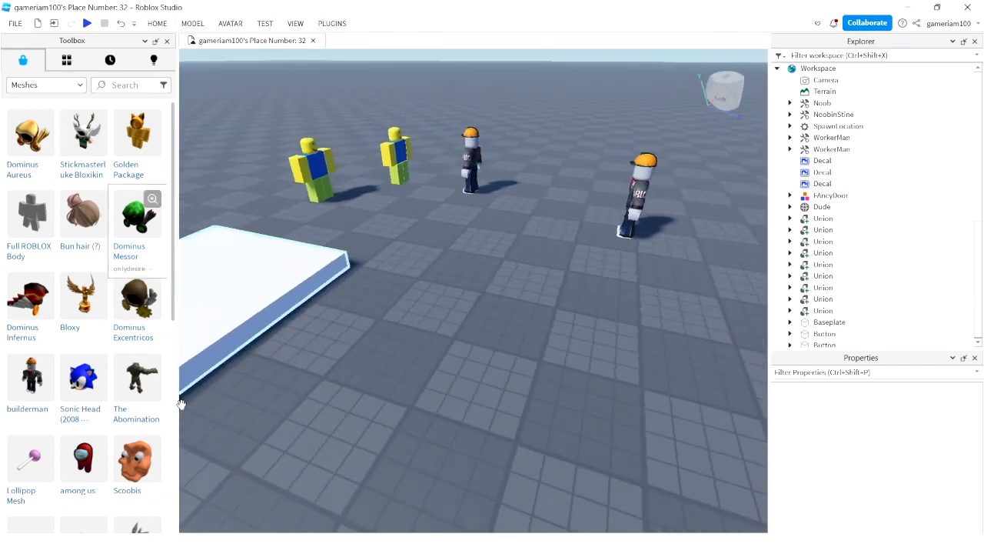
{"action": "right_click_drag", "start_coordinate": [632, 343], "coordinate": [633, 343]}
{"action": "key", "text": "s"}
{"action": "key", "text": "d"}
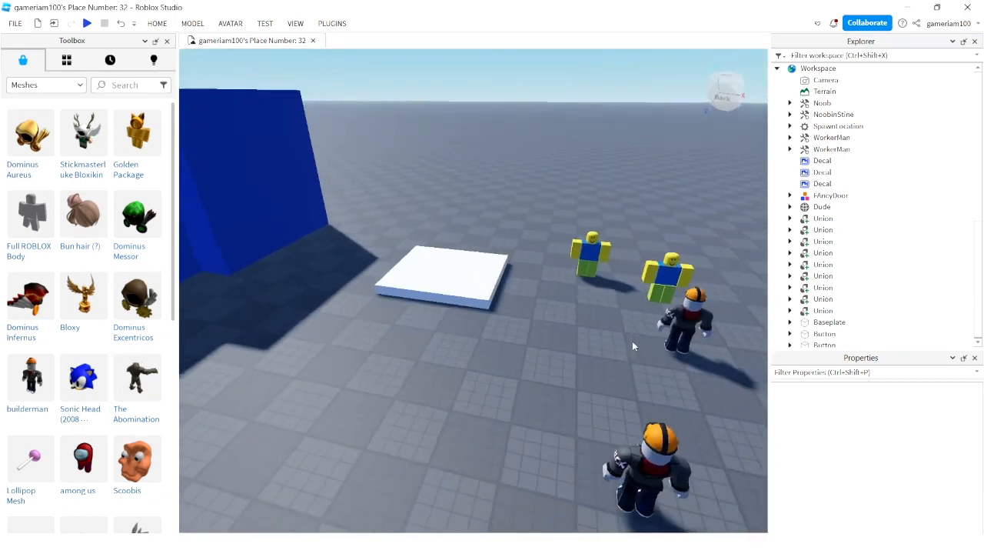
{"action": "key", "text": "s"}
{"action": "key", "text": "a"}
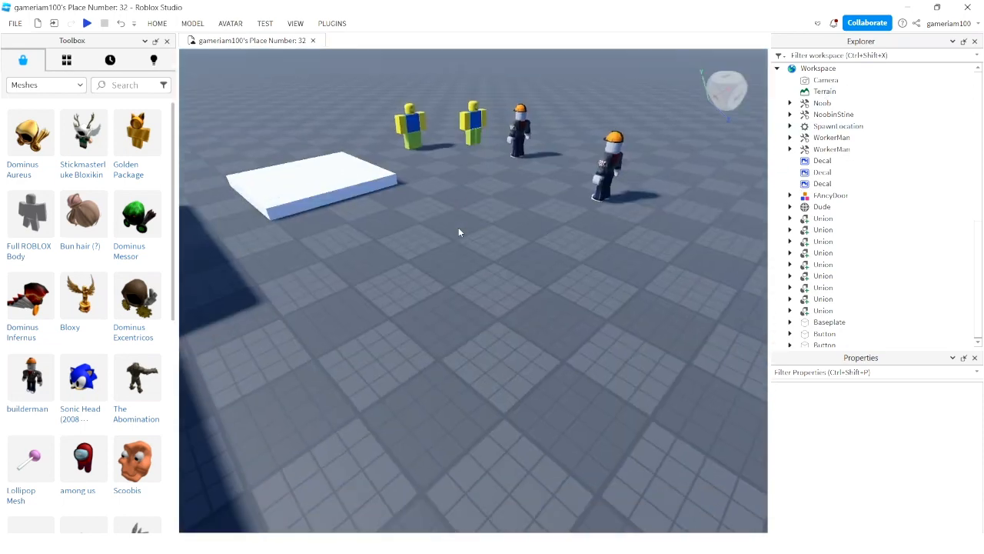
Search the mesh library for "noob" and place the Noob mesh on the baseplate in front of the existing figures
{"action": "scroll", "coordinate": [85, 308], "scroll_direction": "down", "scroll_amount": 4}
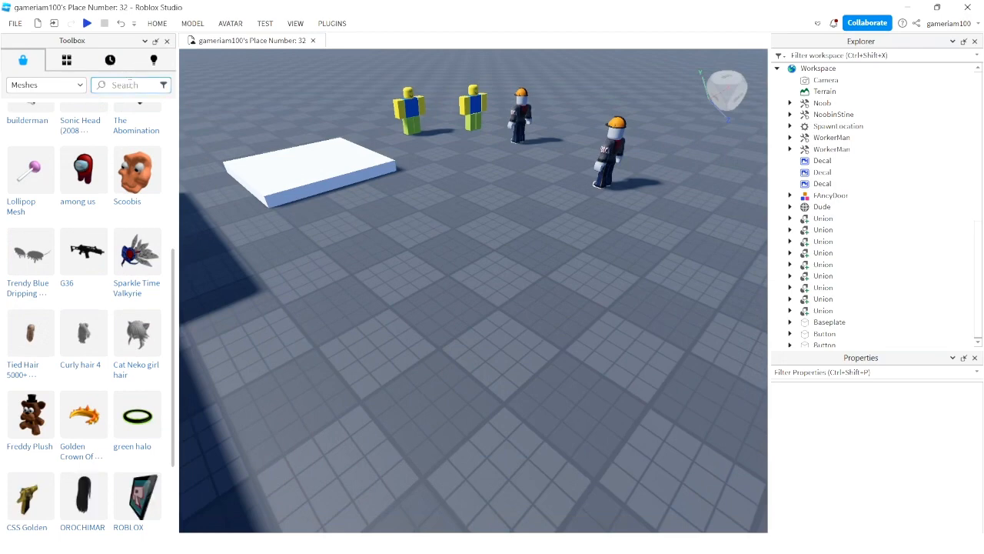
{"action": "type", "text": "noob"}
{"action": "key", "text": "Return"}
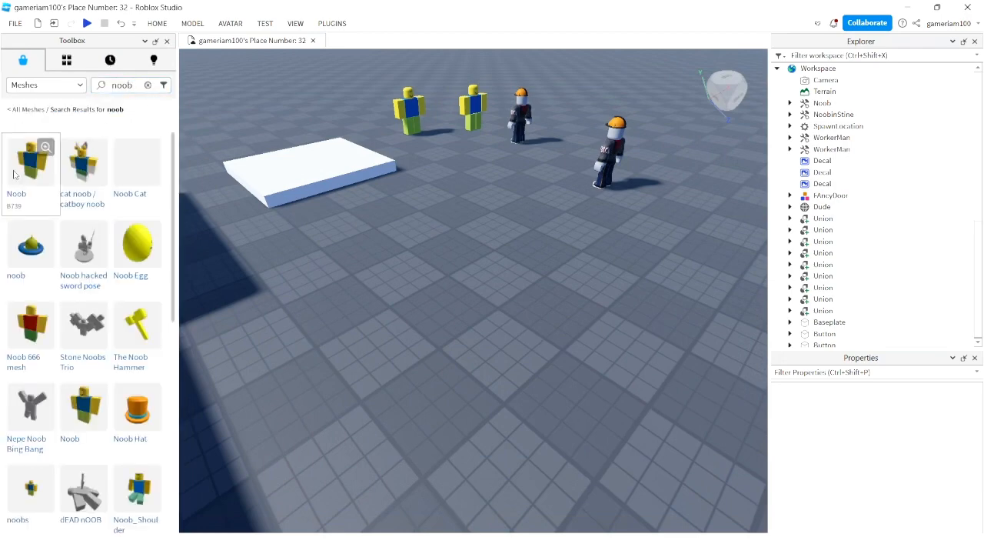
{"action": "left_click_drag", "start_coordinate": [543, 212], "coordinate": [497, 222]}
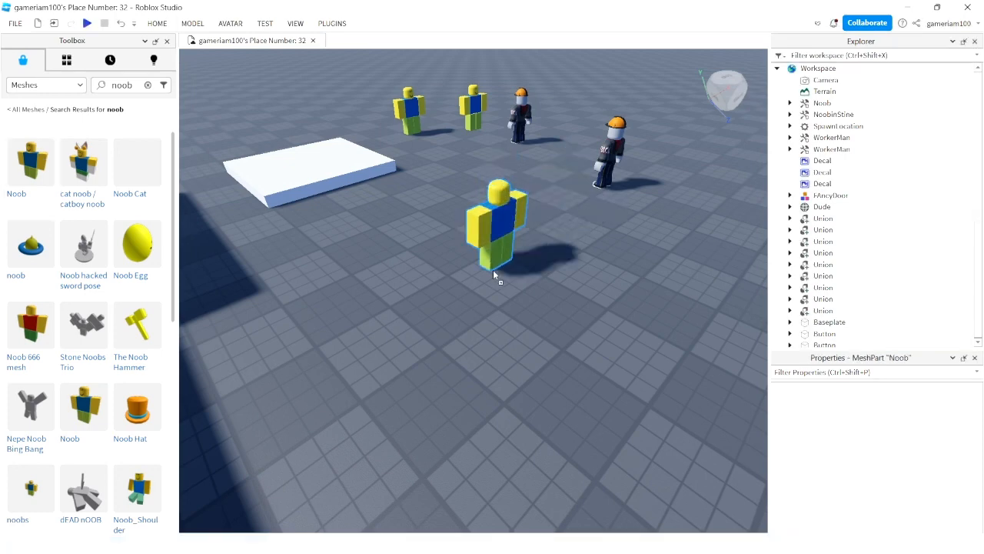
Look through the noob mesh results and the available asset categories, and close the Toolbox
{"action": "left_click", "coordinate": [43, 86]}
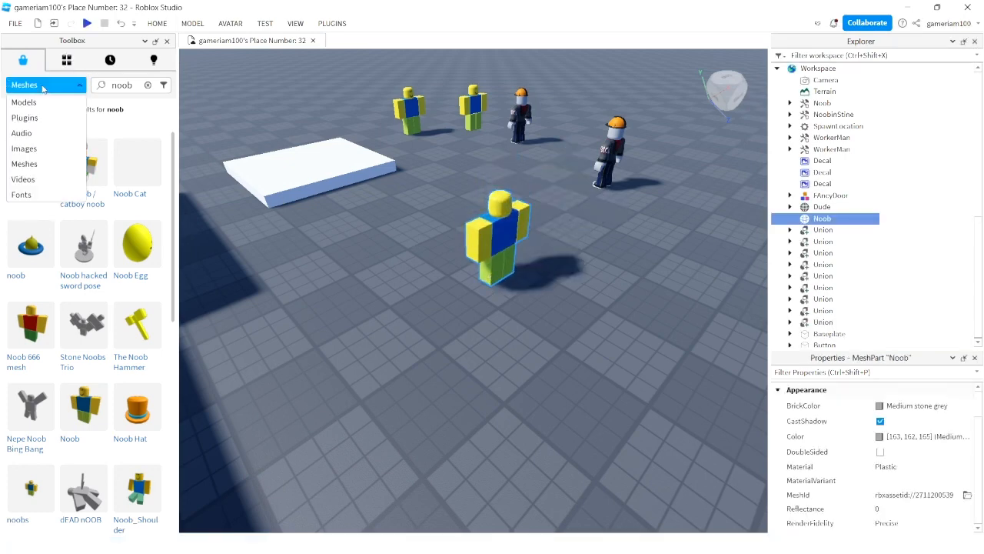
{"action": "left_click", "coordinate": [43, 88]}
{"action": "scroll", "coordinate": [85, 307], "scroll_direction": "down", "scroll_amount": 5}
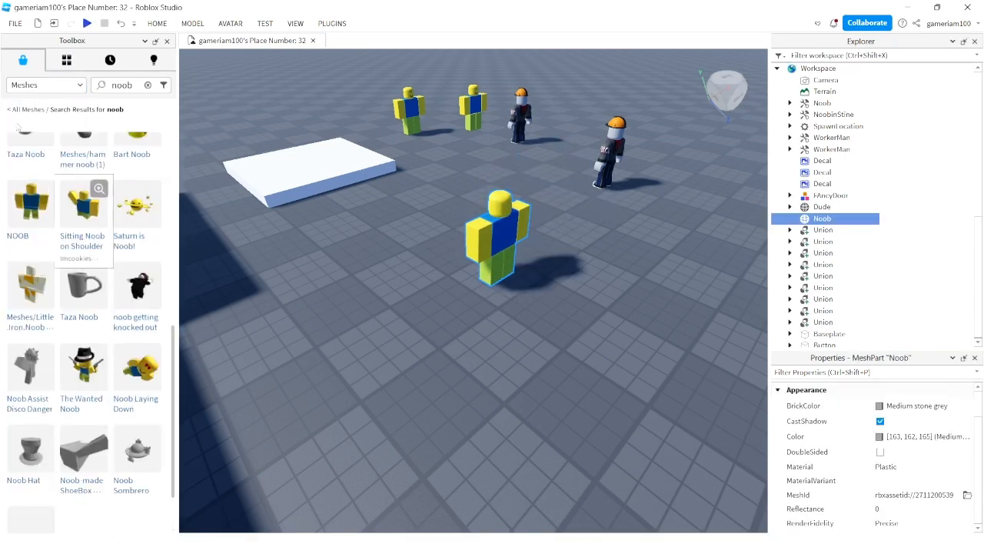
{"action": "left_click", "coordinate": [23, 85]}
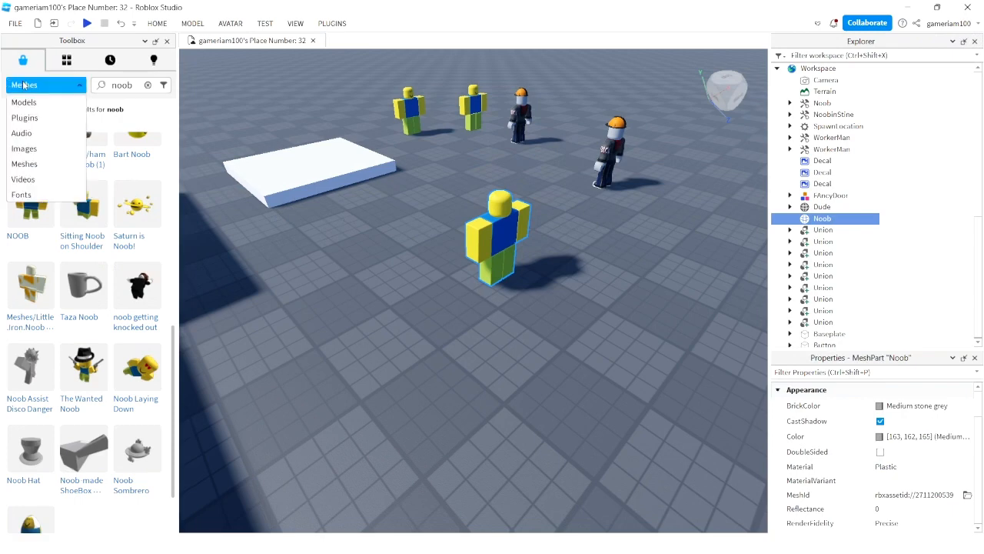
{"action": "left_click", "coordinate": [168, 42]}
Move the newly placed Noob mesh across the baseplate to a spot beside the white spawn platform
{"action": "right_click_drag", "start_coordinate": [372, 217], "coordinate": [351, 306]}
{"action": "key", "text": "w"}
{"action": "key", "text": "a"}
{"action": "left_click", "coordinate": [482, 296]}
{"action": "key", "text": "s"}
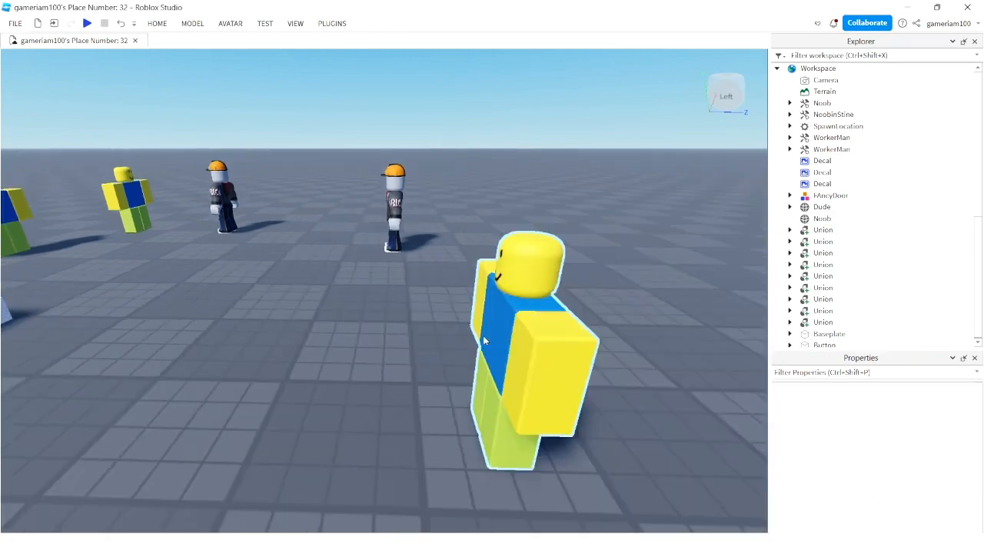
{"action": "right_click_drag", "start_coordinate": [483, 336], "coordinate": [469, 349]}
{"action": "key", "text": "a"}
{"action": "left_click_drag", "start_coordinate": [402, 337], "coordinate": [231, 395]}
{"action": "key", "text": "a"}
{"action": "right_click_drag", "start_coordinate": [323, 345], "coordinate": [373, 322]}
{"action": "key", "text": "w"}
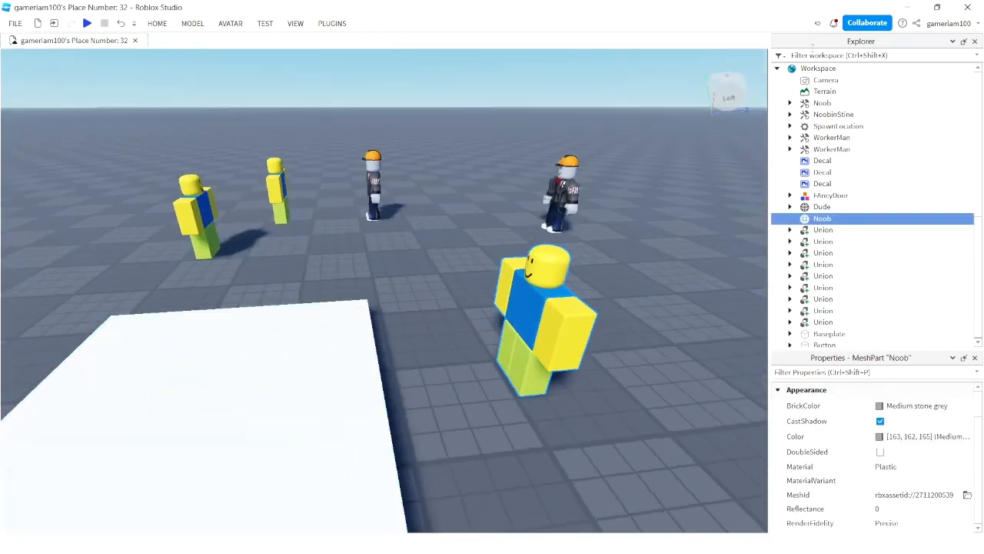
{"action": "left_click", "coordinate": [845, 69]}
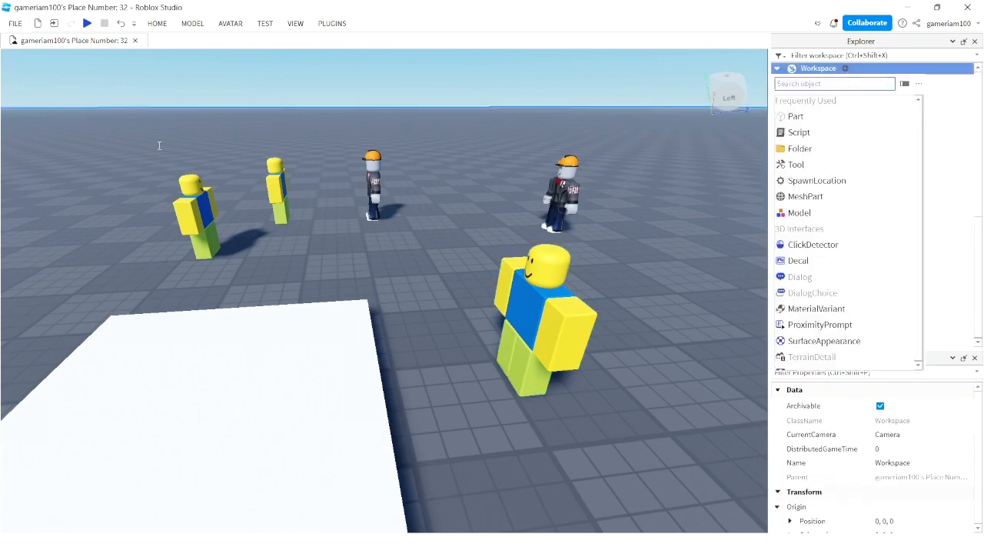
{"action": "left_click", "coordinate": [194, 28]}
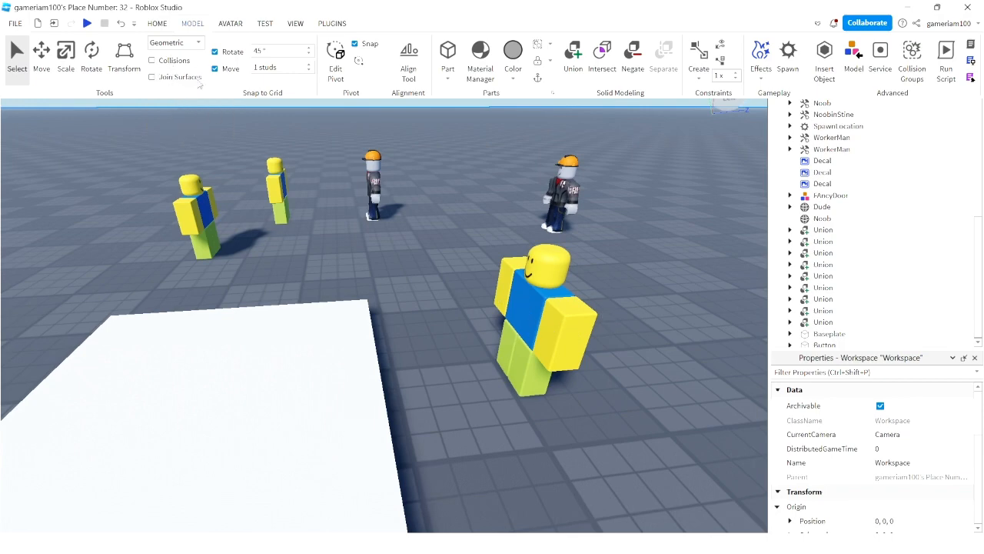
{"action": "left_click", "coordinate": [520, 302]}
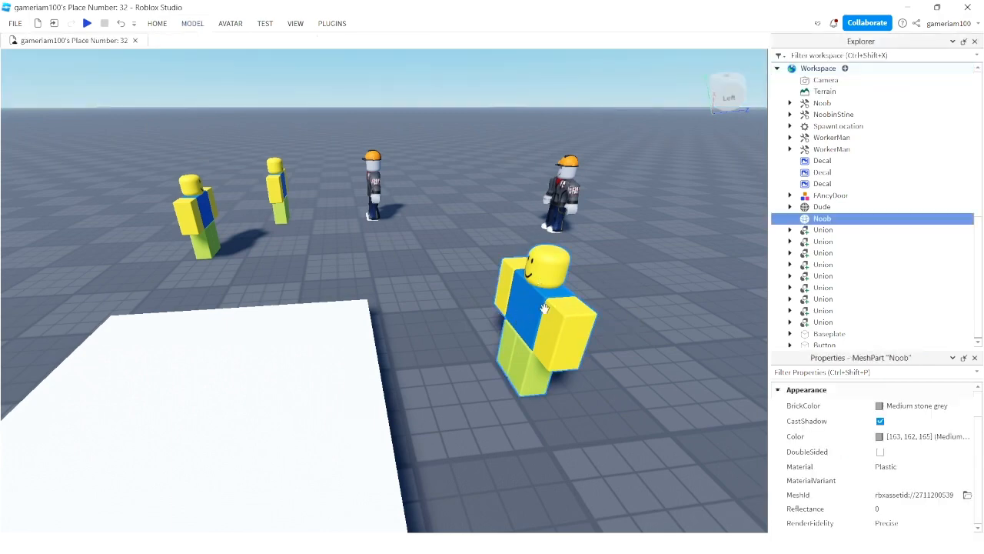
{"action": "key", "text": "d"}
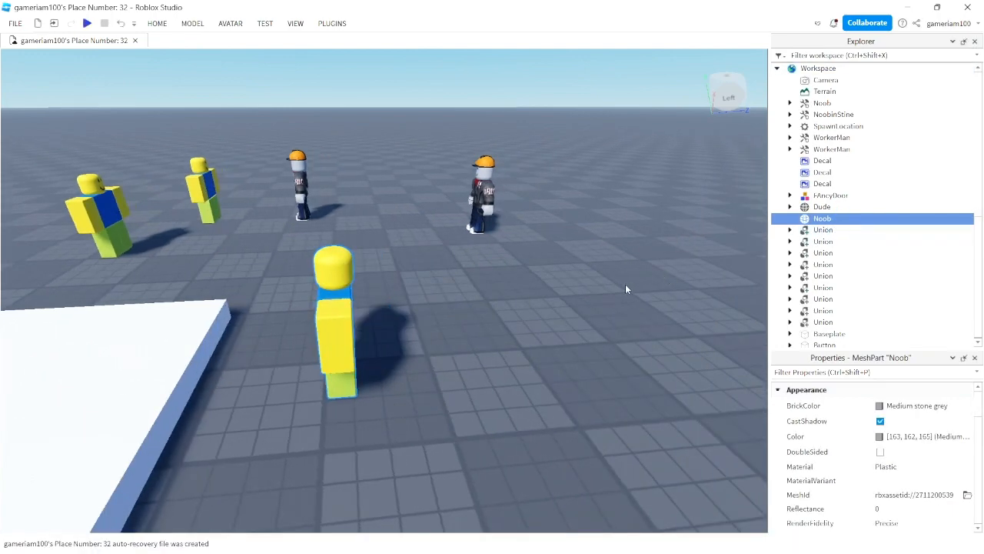
{"action": "right_click_drag", "start_coordinate": [625, 284], "coordinate": [625, 285]}
{"action": "key", "text": "w"}
{"action": "key", "text": "a"}
{"action": "key", "text": "s"}
{"action": "key", "text": "d"}
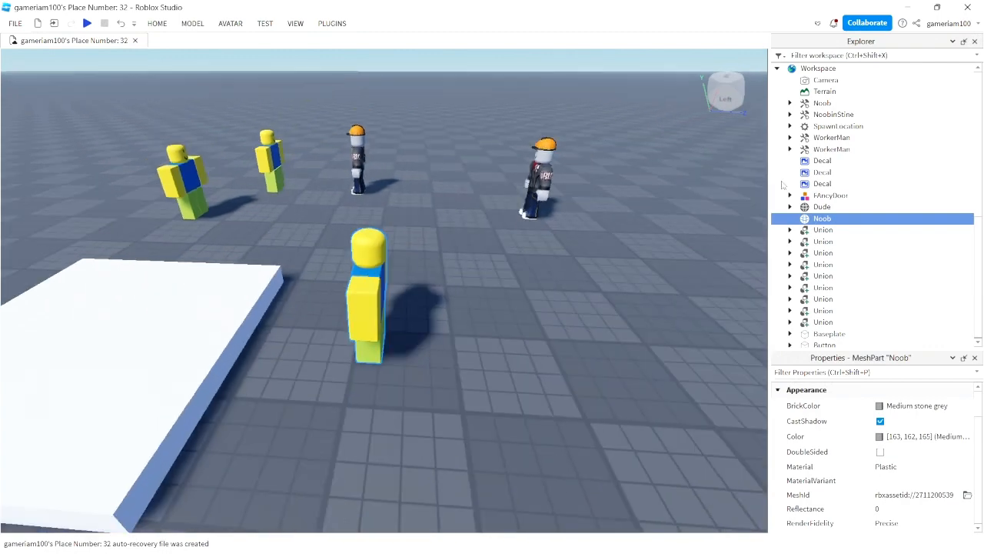
Add a Tool object to the Workspace and place the new Noob mesh inside it
{"action": "left_click", "coordinate": [847, 69]}
{"action": "type", "text": "tool"}
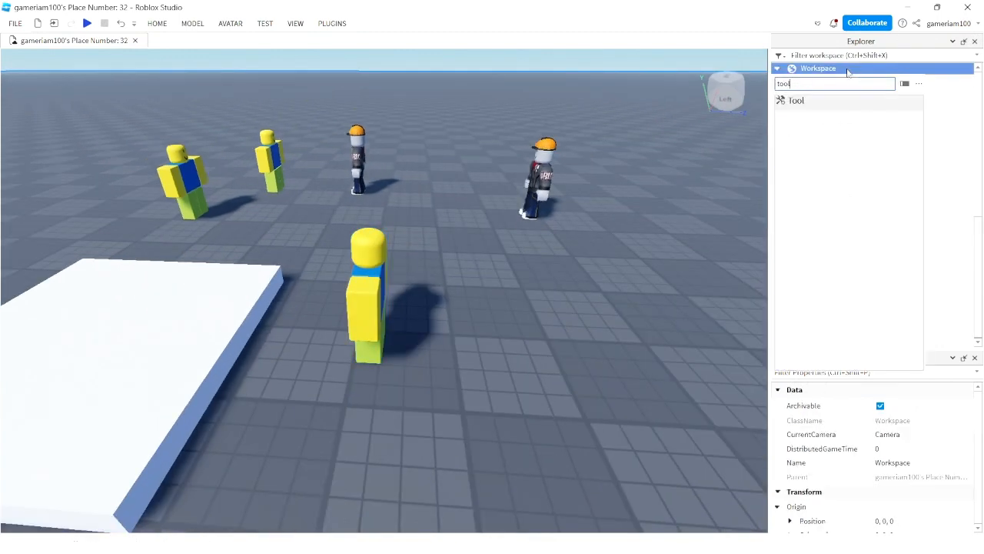
{"action": "left_click", "coordinate": [795, 101]}
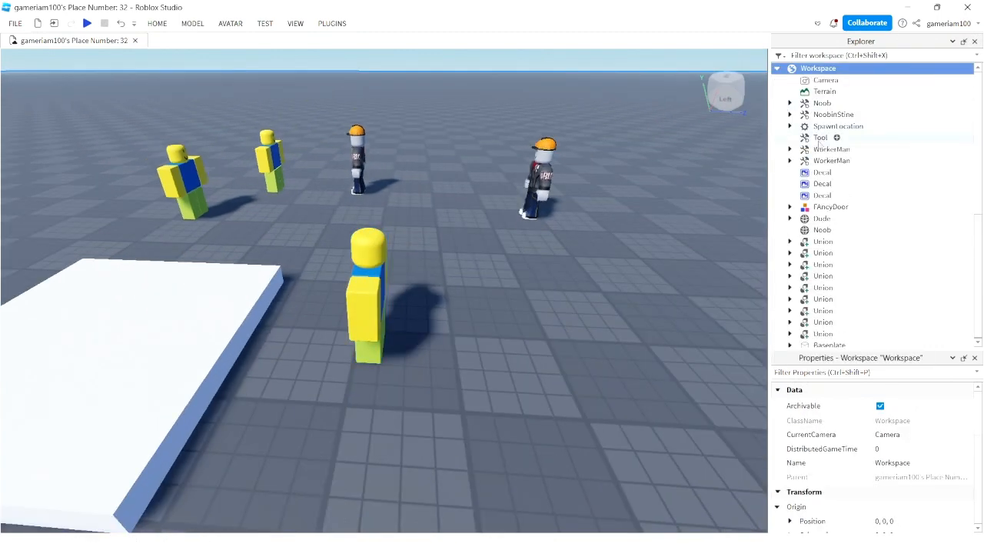
{"action": "left_click_drag", "start_coordinate": [816, 231], "coordinate": [824, 142]}
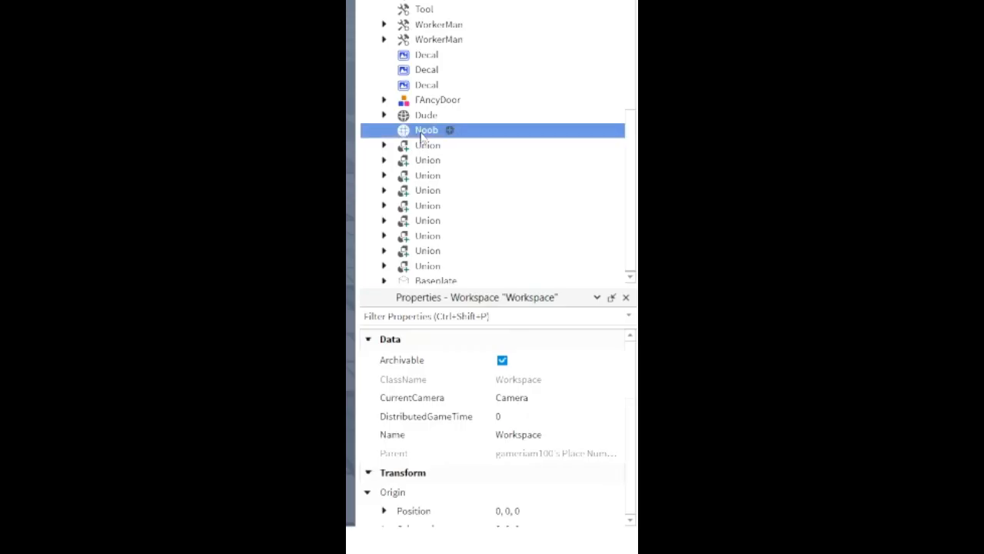
Rename the Tool object that holds the Noob mesh as Noob
{"action": "left_click_drag", "start_coordinate": [429, 15], "coordinate": [427, 9]}
{"action": "right_click", "coordinate": [415, 8]}
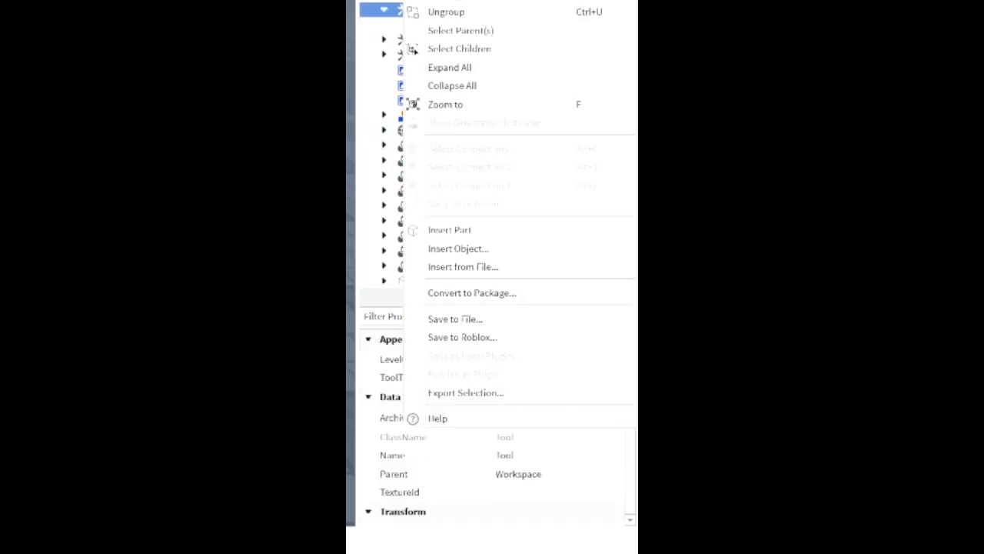
{"action": "left_click", "coordinate": [443, 1]}
{"action": "type", "text": "Noob"}
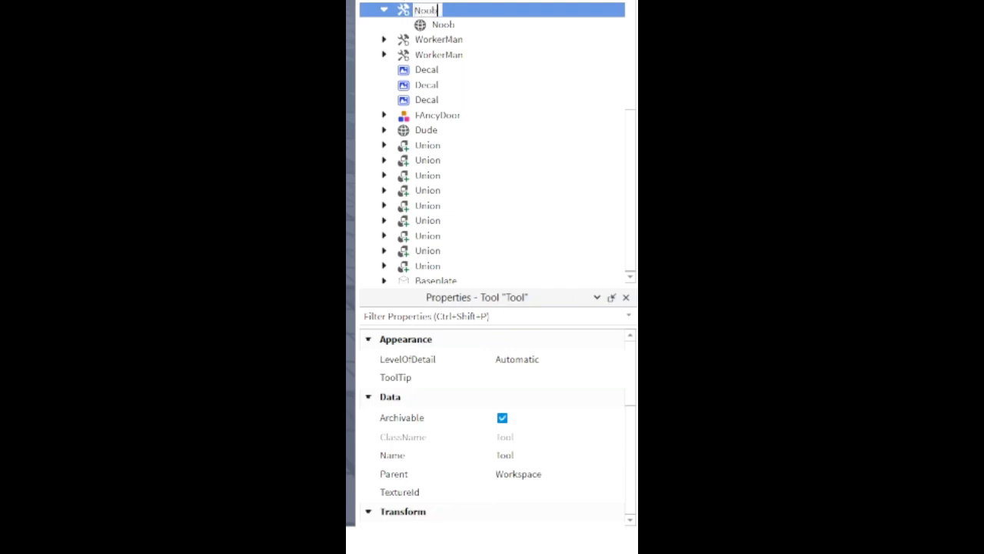
{"action": "key", "text": "Return"}
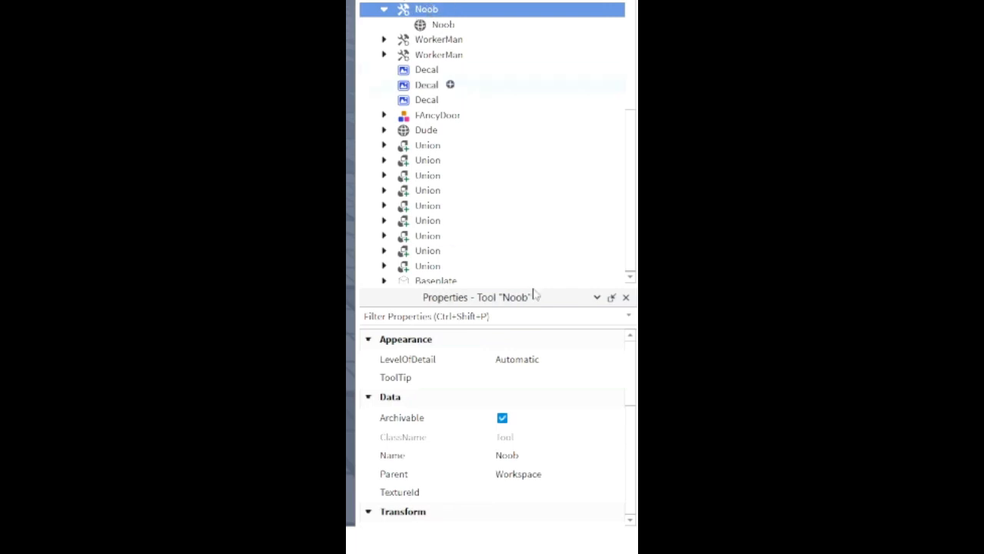
Filter the Noob tool's properties by "pos" and set its Grip Position to 0, 0, 3
{"action": "left_click", "coordinate": [457, 316]}
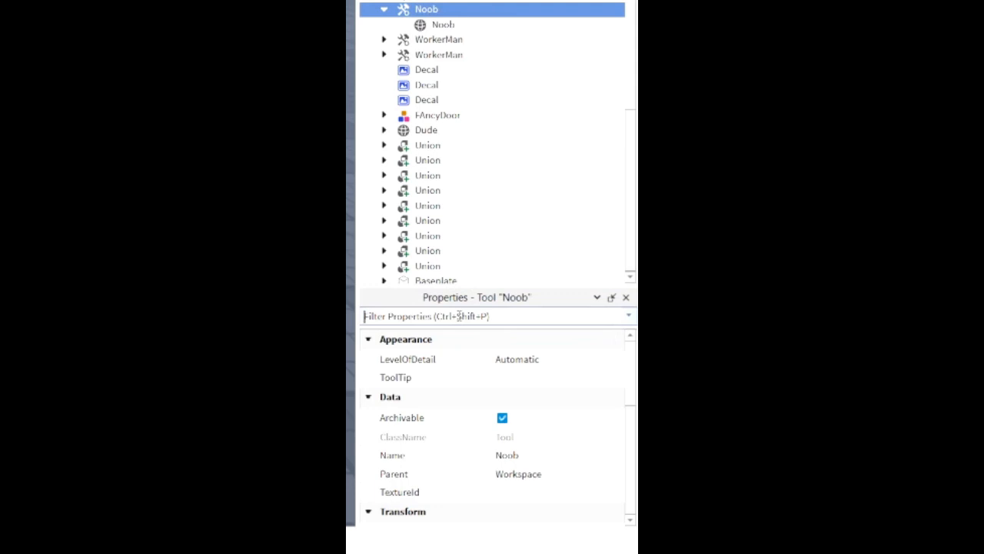
{"action": "type", "text": "pos"}
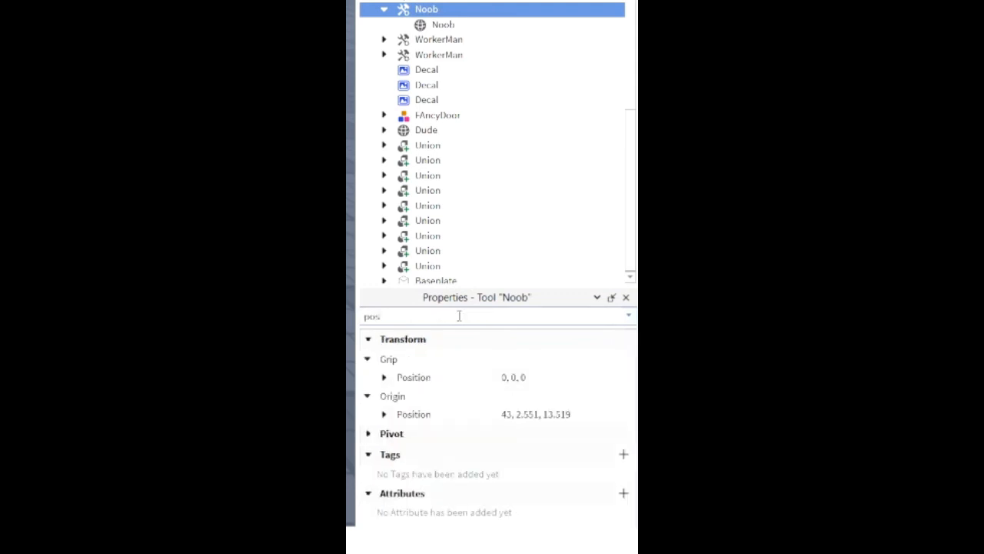
{"action": "left_click", "coordinate": [559, 379]}
{"action": "left_click", "coordinate": [558, 378]}
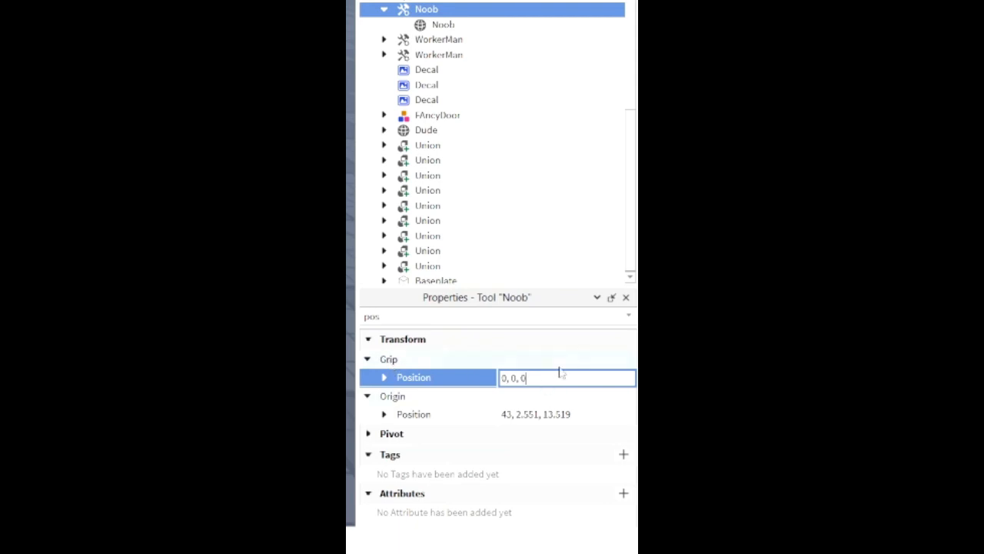
{"action": "key", "text": "Return"}
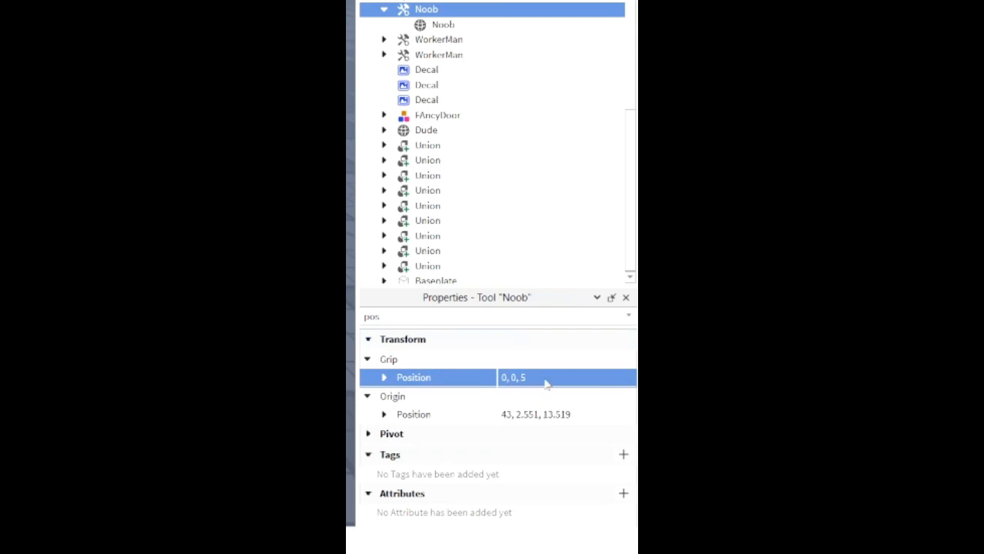
{"action": "left_click", "coordinate": [545, 381]}
{"action": "left_click", "coordinate": [545, 378]}
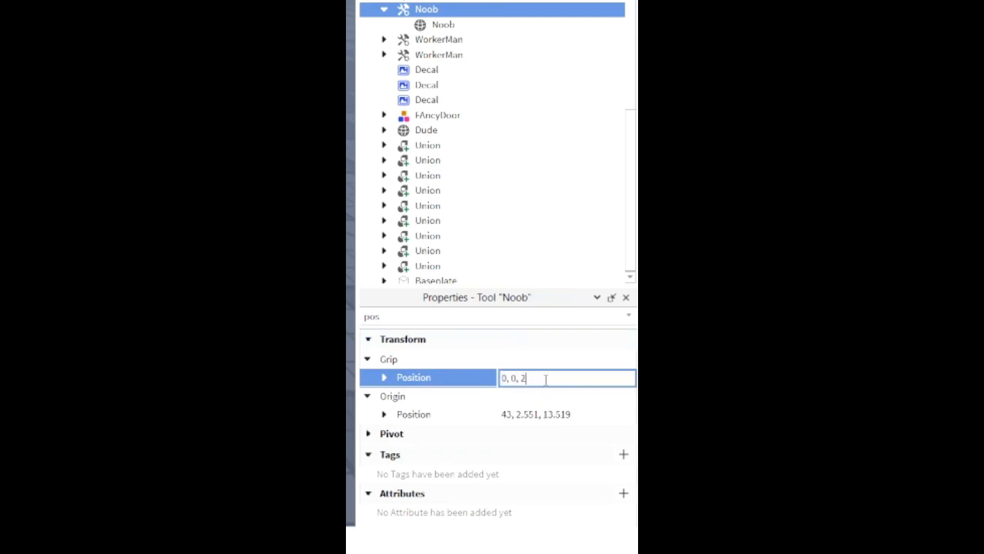
{"action": "type", "text": "3"}
{"action": "key", "text": "Return"}
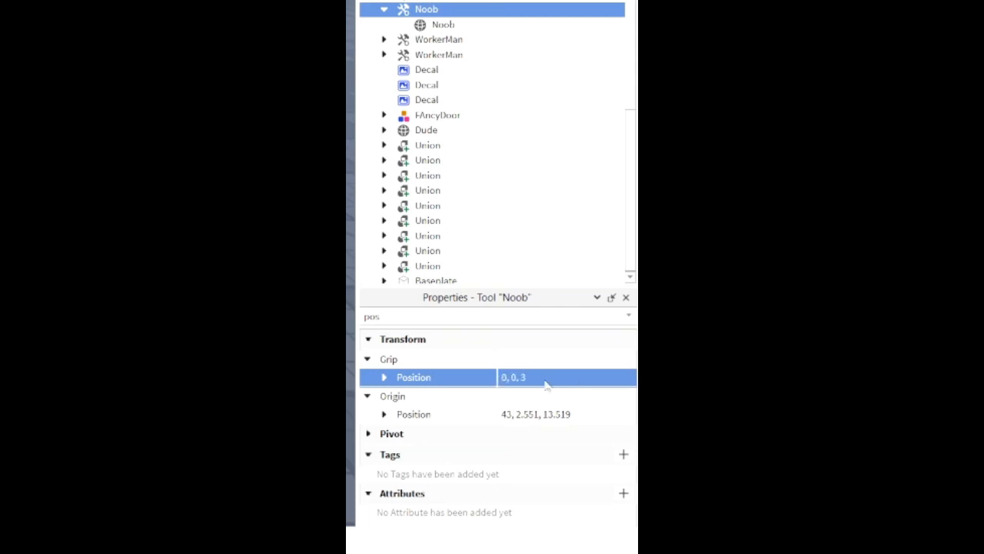
Set the Y value of the Noob tool's Grip Position to -5, giving 0, -5, 3
{"action": "left_click", "coordinate": [545, 383]}
{"action": "left_click", "coordinate": [545, 378]}
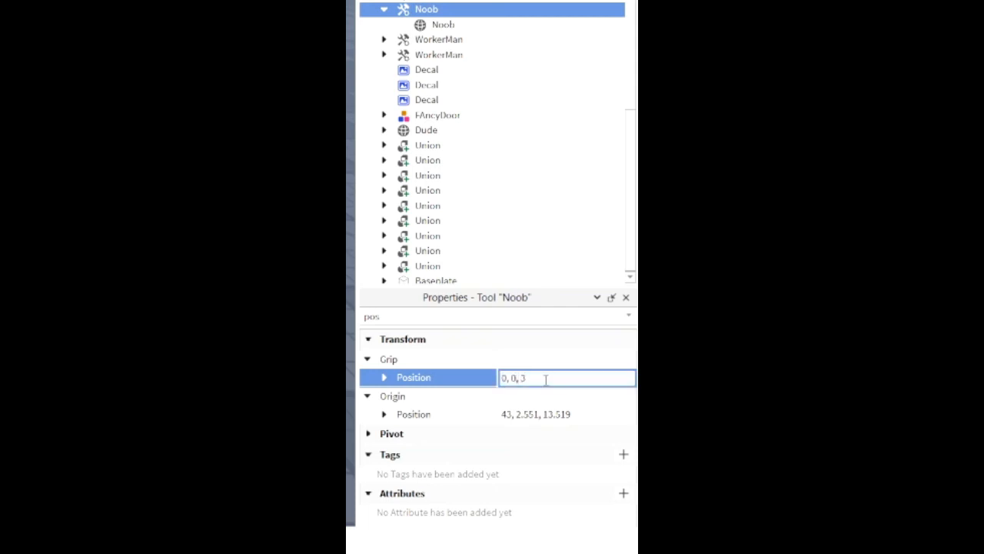
{"action": "key", "text": "BackSpace"}
{"action": "key", "text": "BackSpace"}
{"action": "key", "text": "BackSpace"}
{"action": "type", "text": "-5"}
{"action": "key", "text": "Return"}
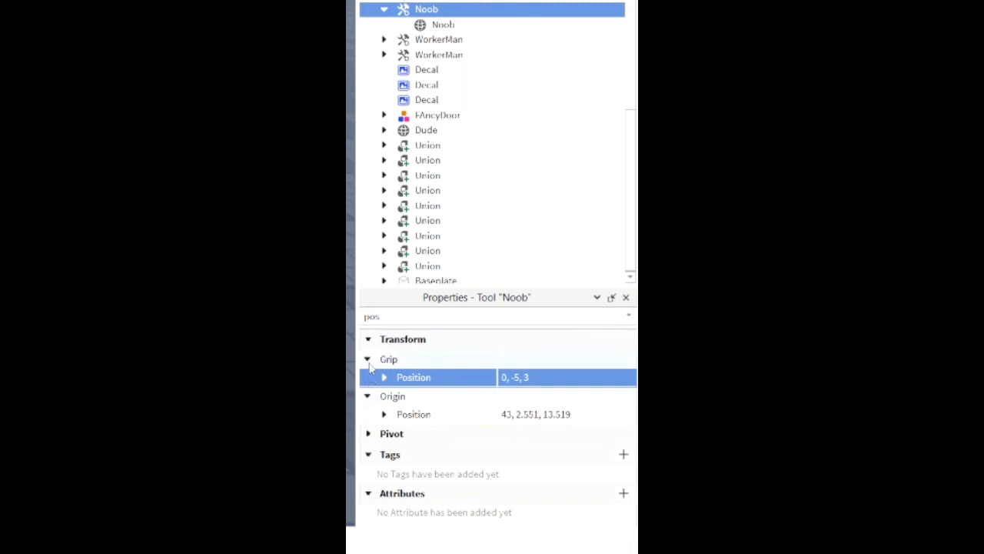
Rename the Noob mesh inside the tool as Handle
{"action": "left_click", "coordinate": [432, 27]}
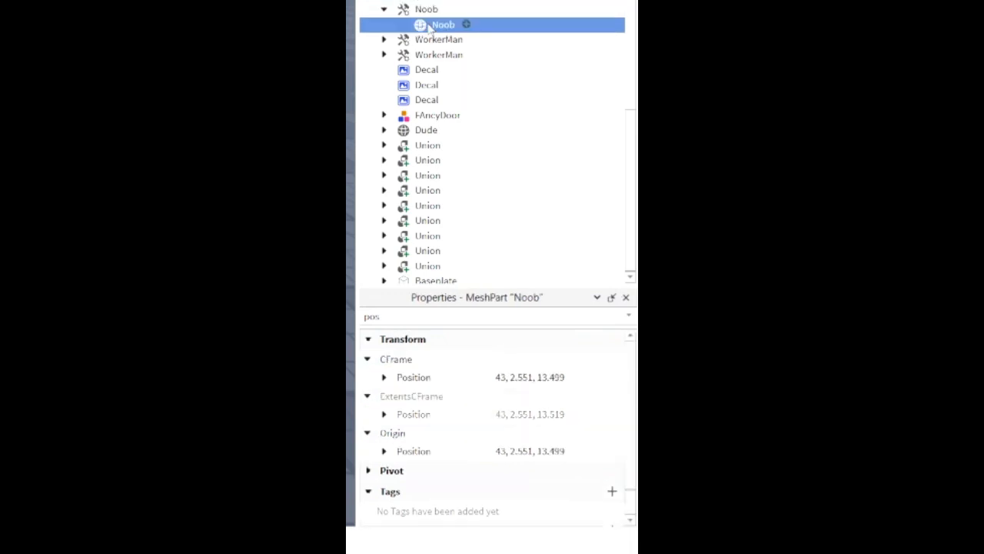
{"action": "right_click", "coordinate": [429, 28]}
{"action": "left_click", "coordinate": [446, 3]}
{"action": "type", "text": "Handle"}
{"action": "key", "text": "Return"}
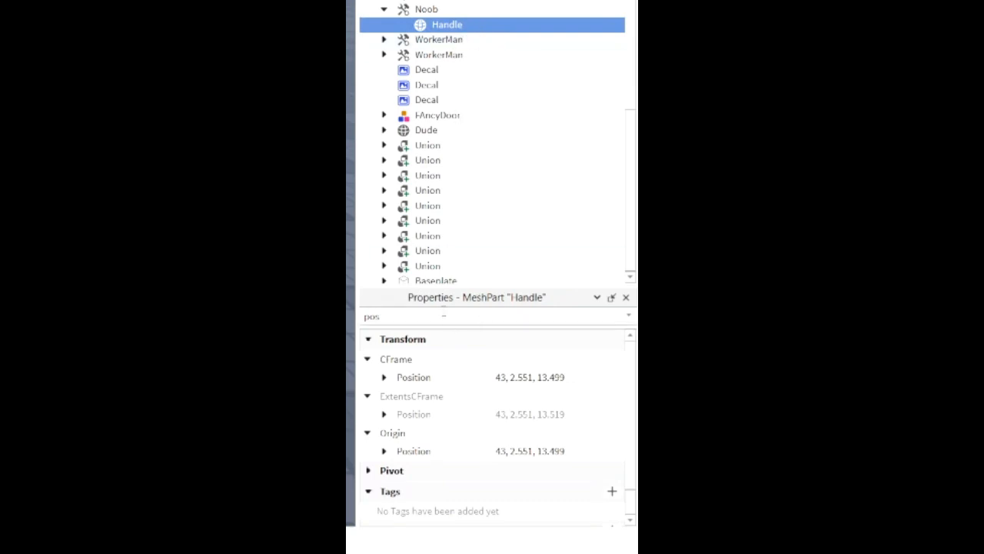
Filter the Handle mesh's properties by "mass" and enable Massless
{"action": "double_click", "coordinate": [444, 312]}
{"action": "type", "text": "mass"}
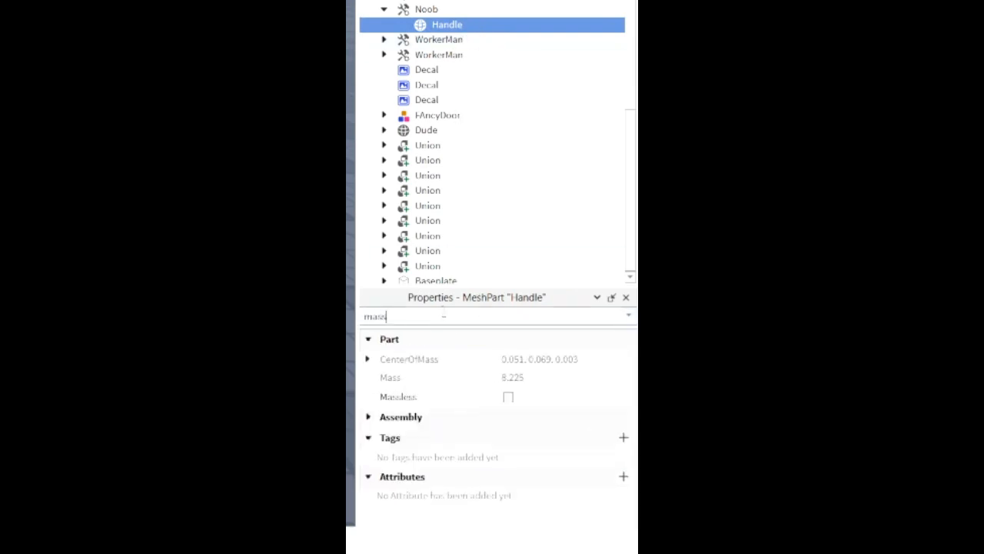
{"action": "left_click", "coordinate": [507, 397]}
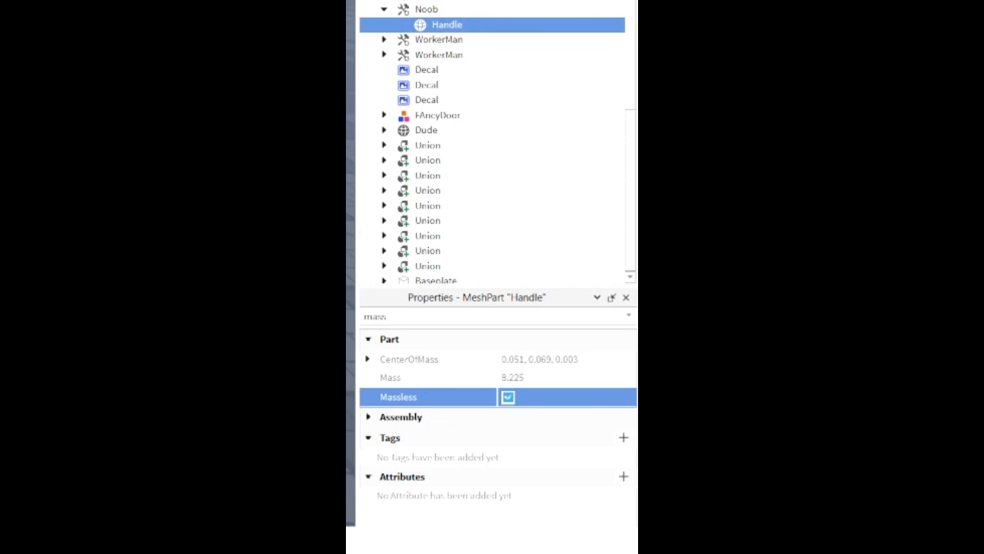
Search the insertable objects for "weld" and add a Weld inside the Handle mesh
{"action": "left_click", "coordinate": [477, 26]}
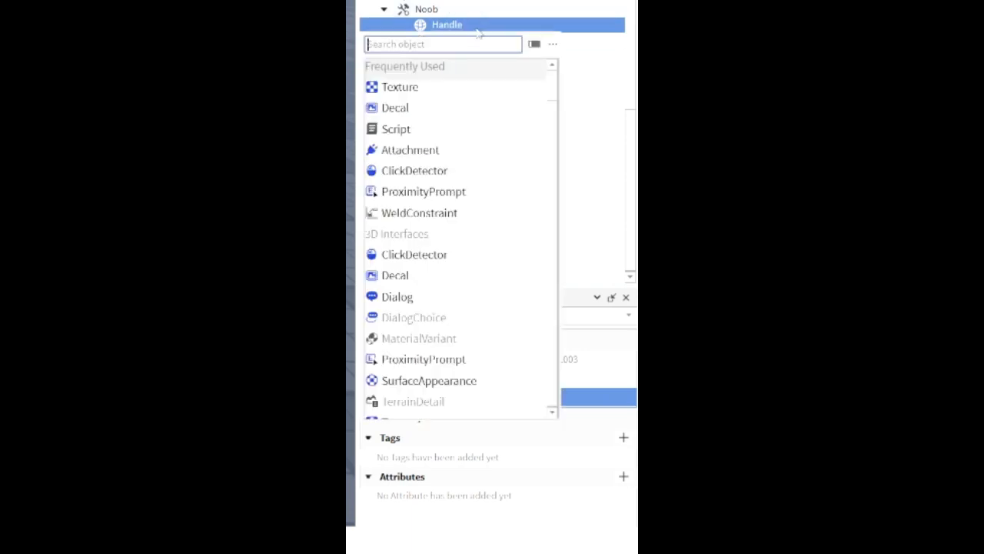
{"action": "type", "text": "weld"}
{"action": "left_click", "coordinate": [397, 66]}
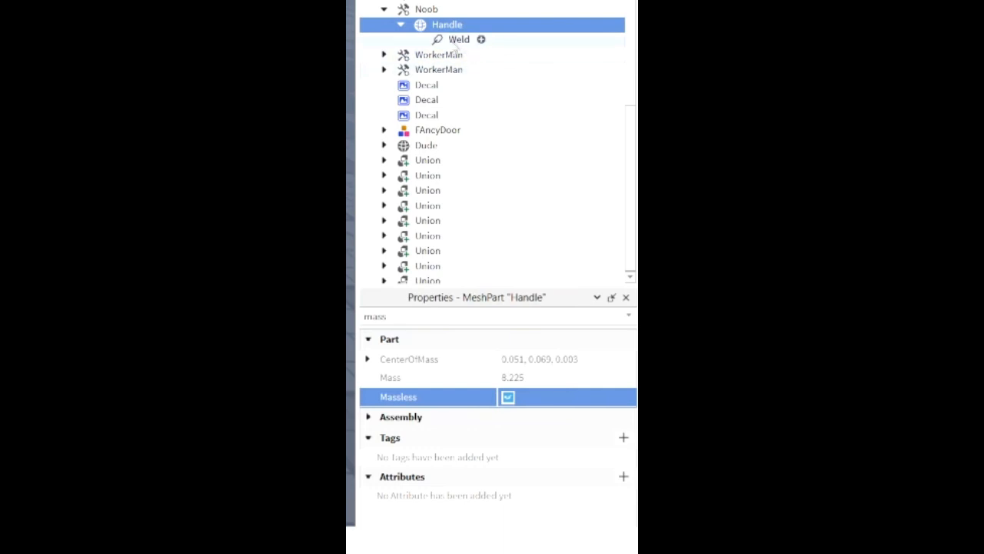
Assign the Handle mesh to both Part0 and Part1 of the Weld, and collapse the Handle in the object tree
{"action": "left_click", "coordinate": [419, 316]}
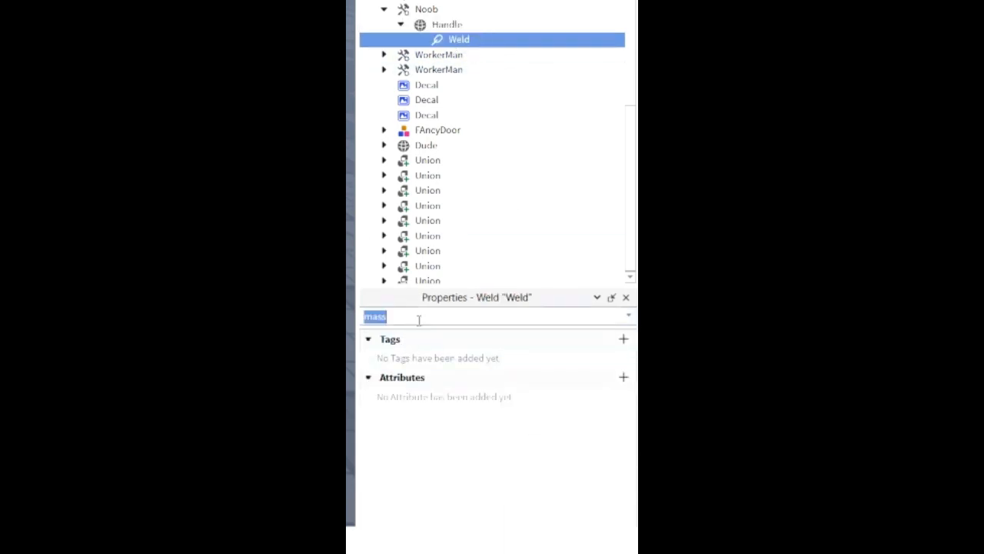
{"action": "type", "text": "part"}
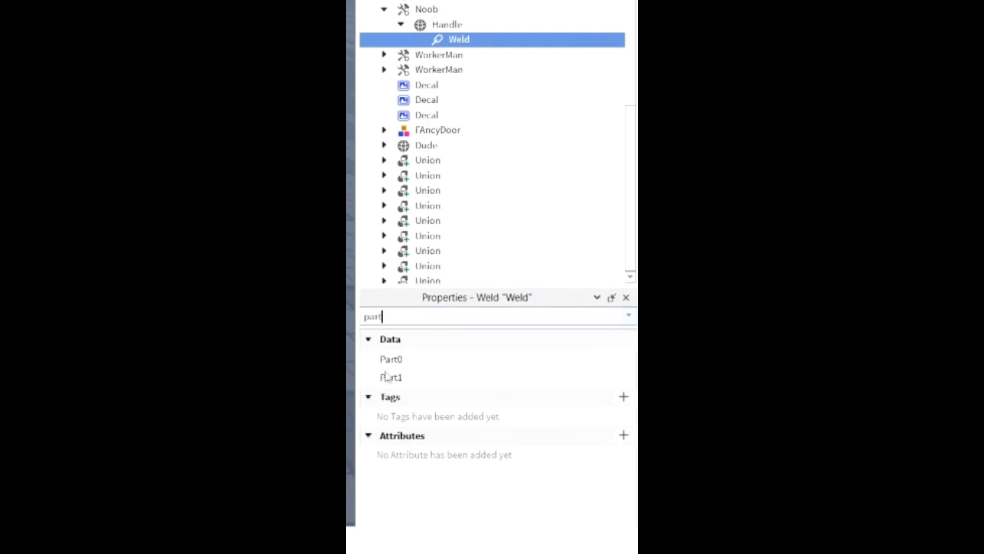
{"action": "left_click", "coordinate": [481, 361]}
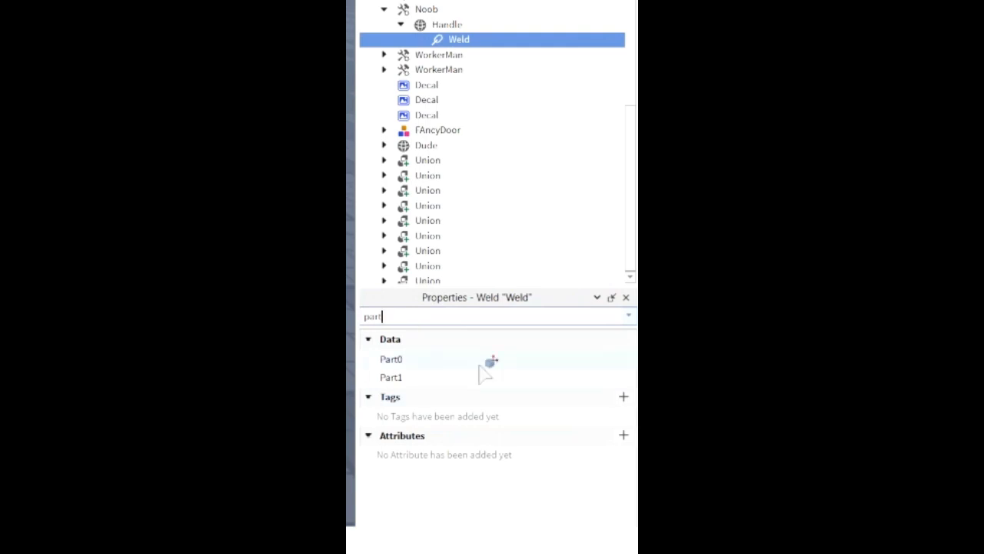
{"action": "left_click", "coordinate": [446, 25]}
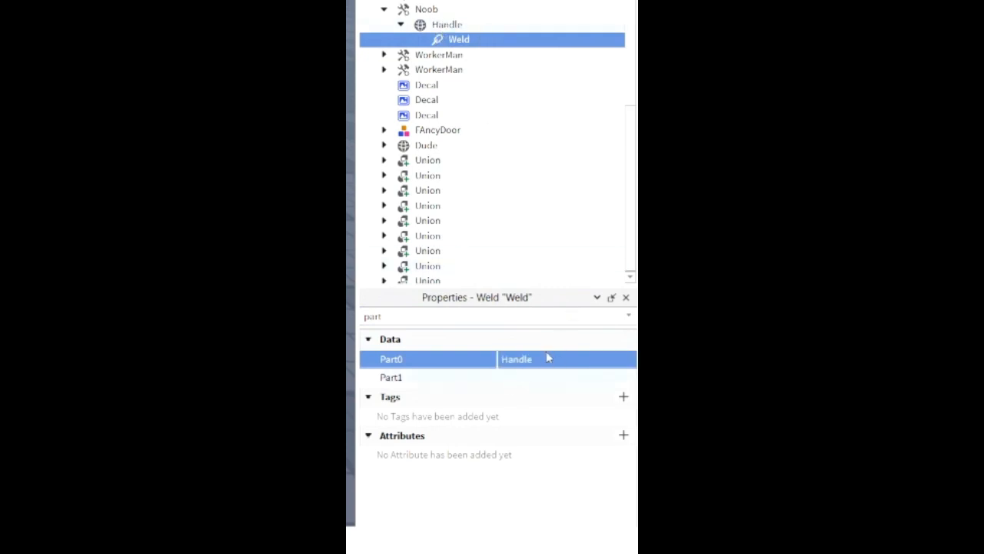
{"action": "left_click", "coordinate": [532, 388]}
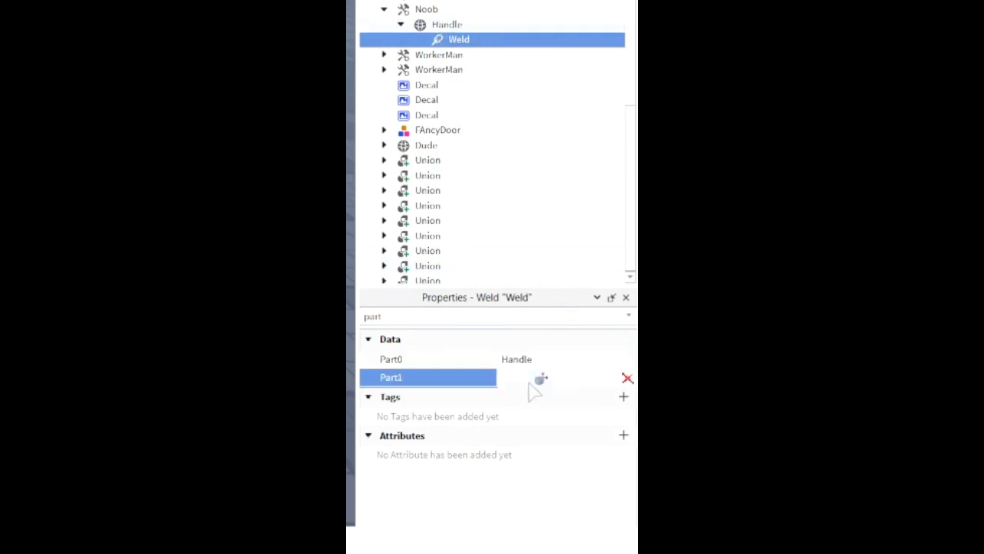
{"action": "left_click", "coordinate": [442, 26]}
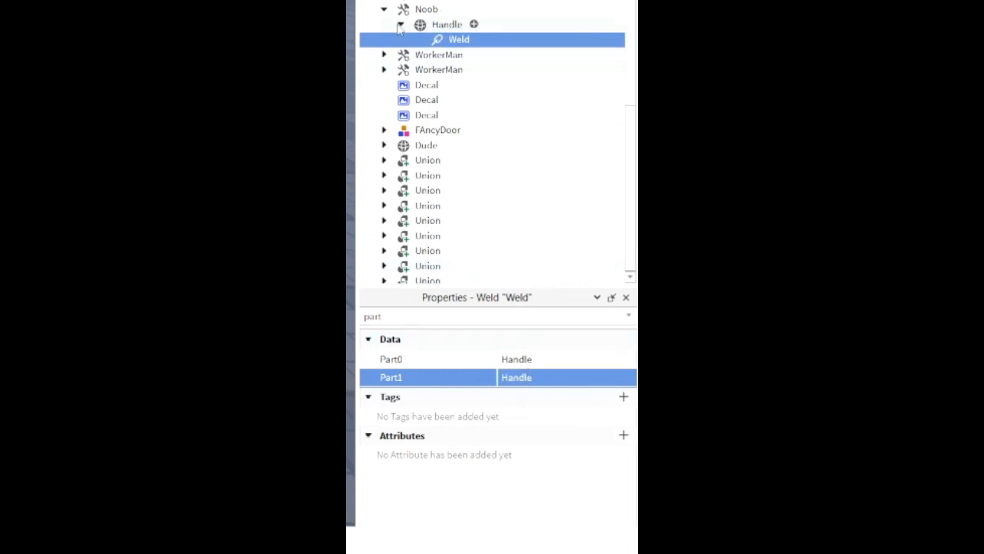
{"action": "left_click", "coordinate": [400, 25]}
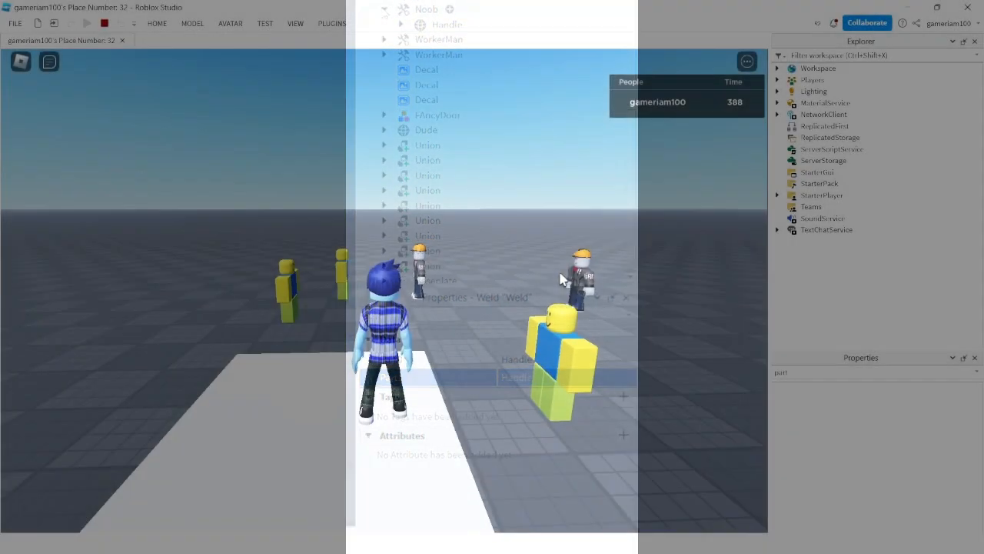
In the playtest, walk the character into the Noob figure to pick it up and carry it toward the blue building
{"action": "key", "text": "w"}
{"action": "key", "text": "d"}
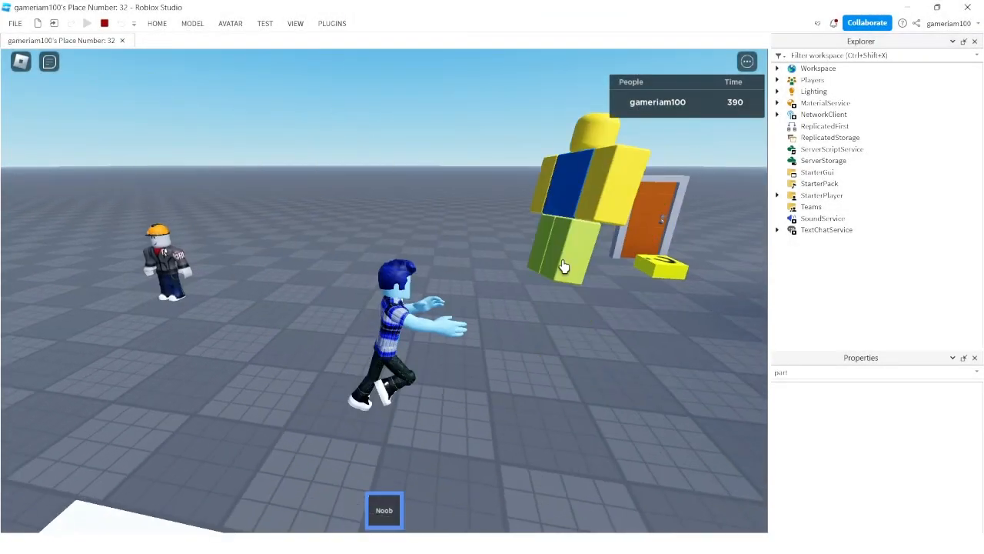
{"action": "key", "text": "w"}
{"action": "scroll", "coordinate": [524, 273], "scroll_direction": "down", "scroll_amount": 1}
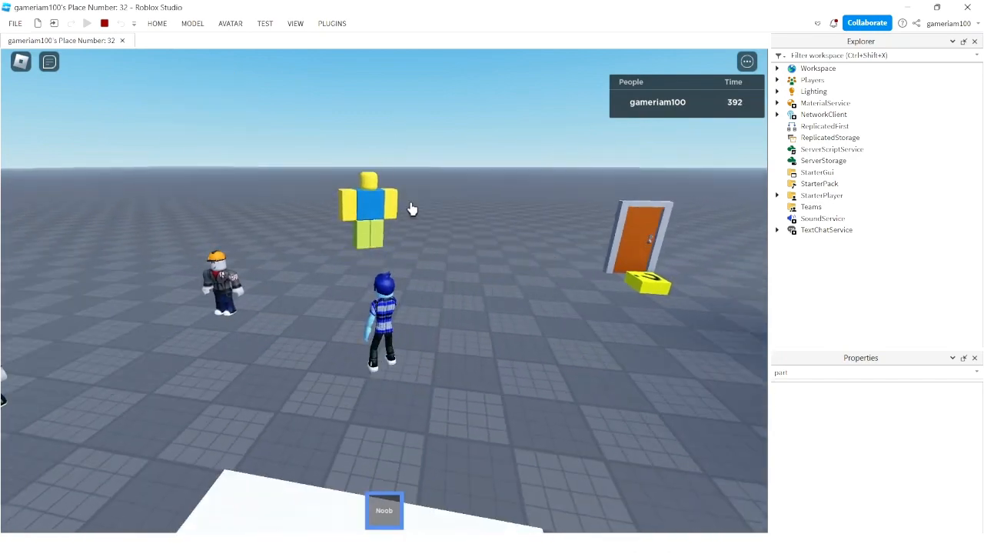
{"action": "right_click_drag", "start_coordinate": [459, 272], "coordinate": [459, 272]}
{"action": "key", "text": "d"}
{"action": "key", "text": "a"}
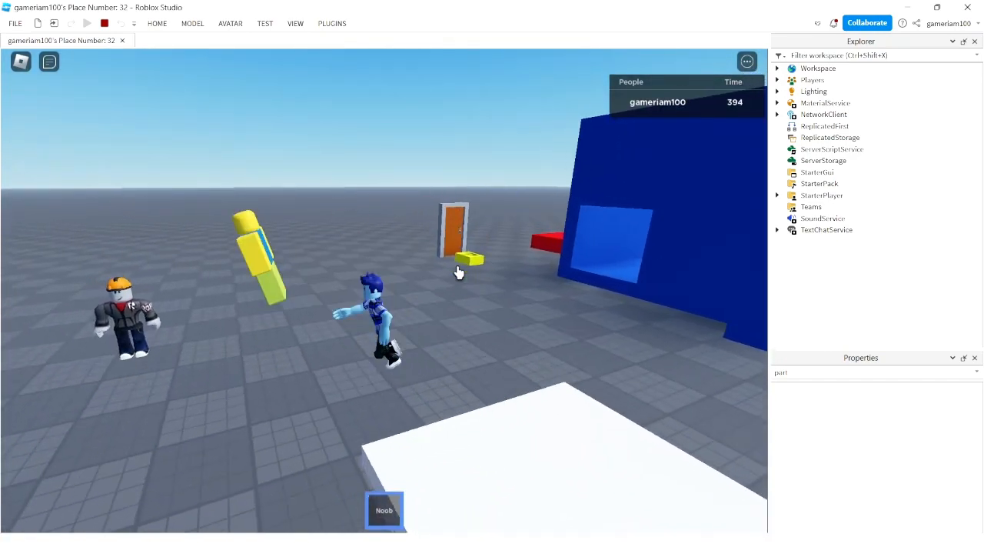
{"action": "key", "text": "d"}
{"action": "right_click_drag", "start_coordinate": [459, 273], "coordinate": [459, 273]}
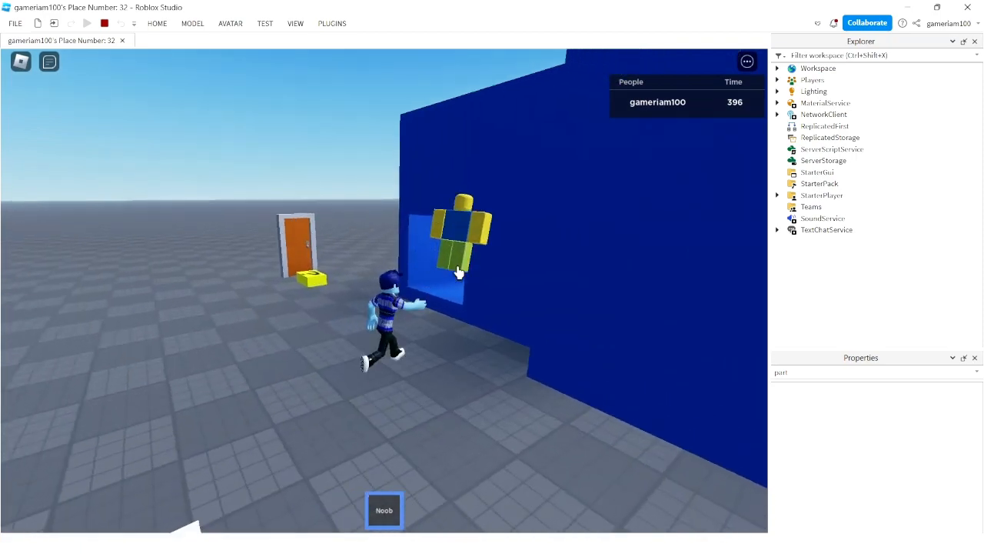
Run the character back and forth beside the blue building to check how the Noob tool is held
{"action": "key", "text": "a"}
{"action": "key", "text": "d"}
{"action": "key", "text": "a"}
{"action": "key", "text": "d"}
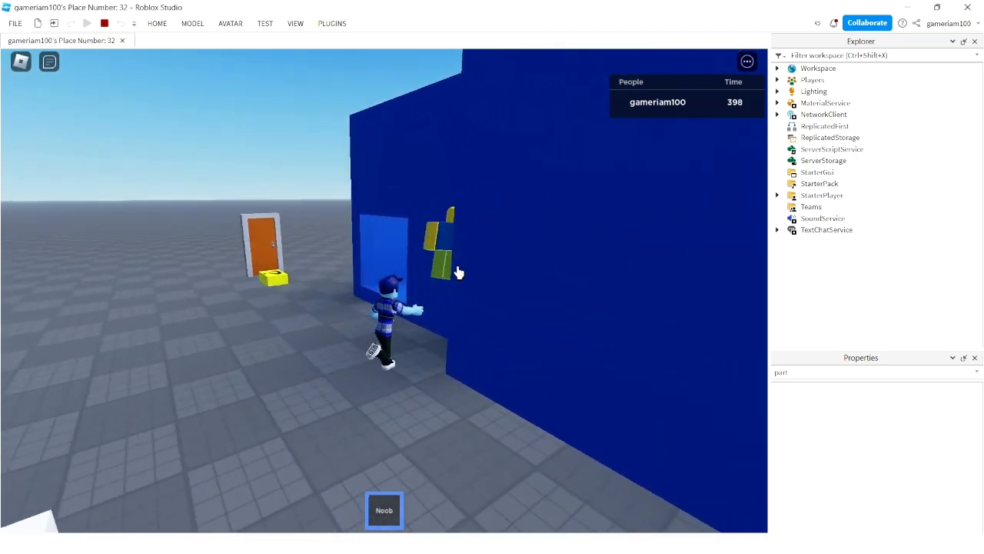
{"action": "key", "text": "a"}
{"action": "key", "text": "d"}
{"action": "key", "text": "a"}
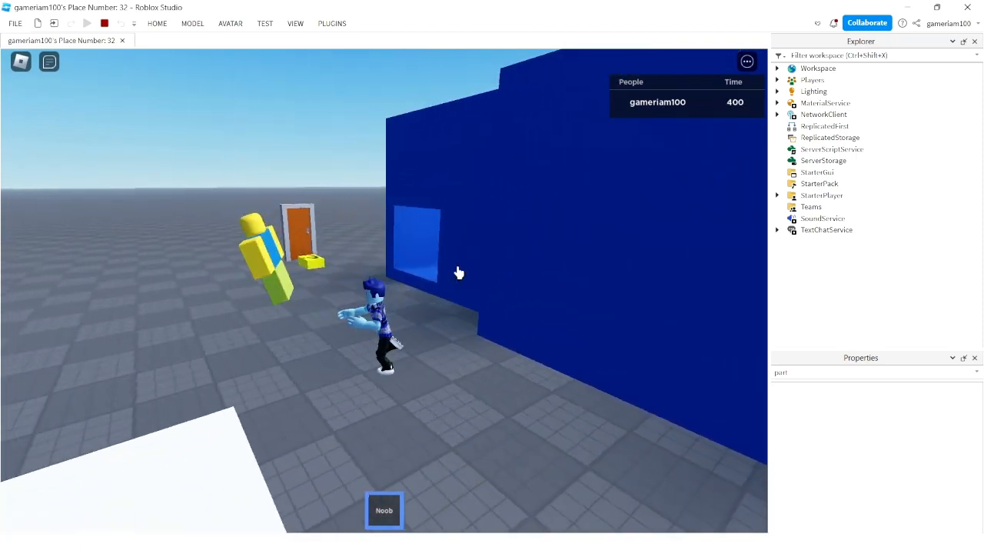
Turn the character back toward the WorkerMan figures and put the Noob tool away
{"action": "key", "text": "s"}
{"action": "right_click_drag", "start_coordinate": [464, 272], "coordinate": [410, 275]}
{"action": "key", "text": "w"}
{"action": "key", "text": "1"}
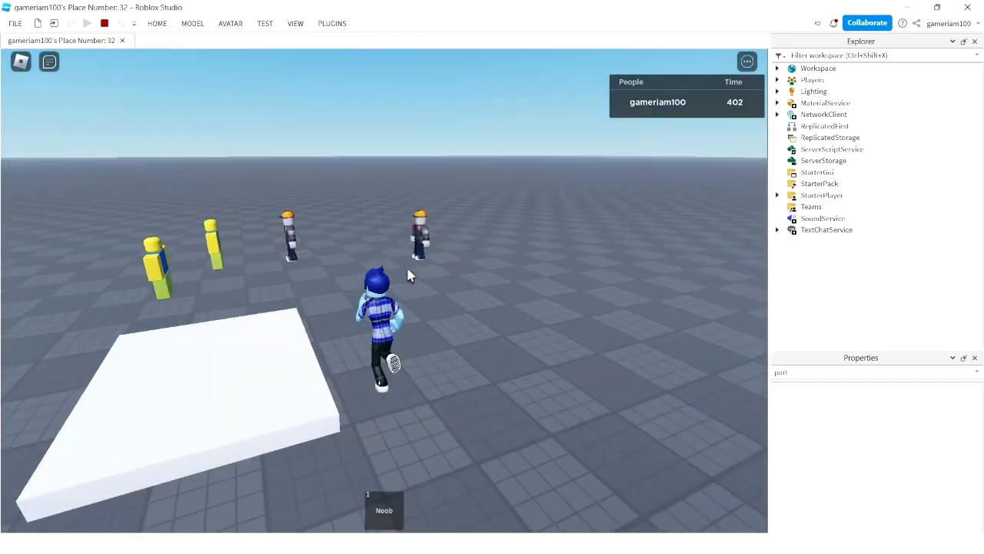
Pick up the WorkerMan tool and test putting it away, jumping, and equipping it again while walking
{"action": "key", "text": "w"}
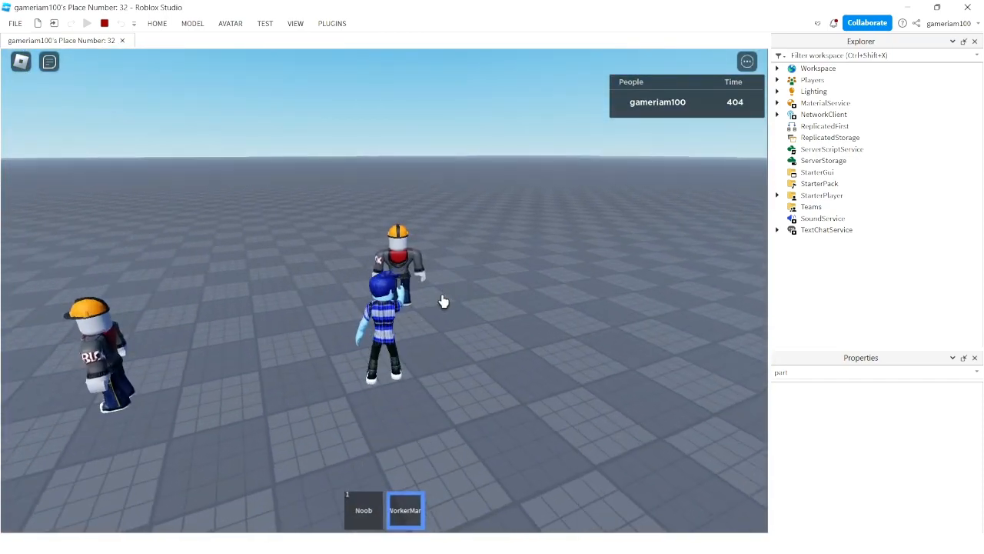
{"action": "key", "text": "w"}
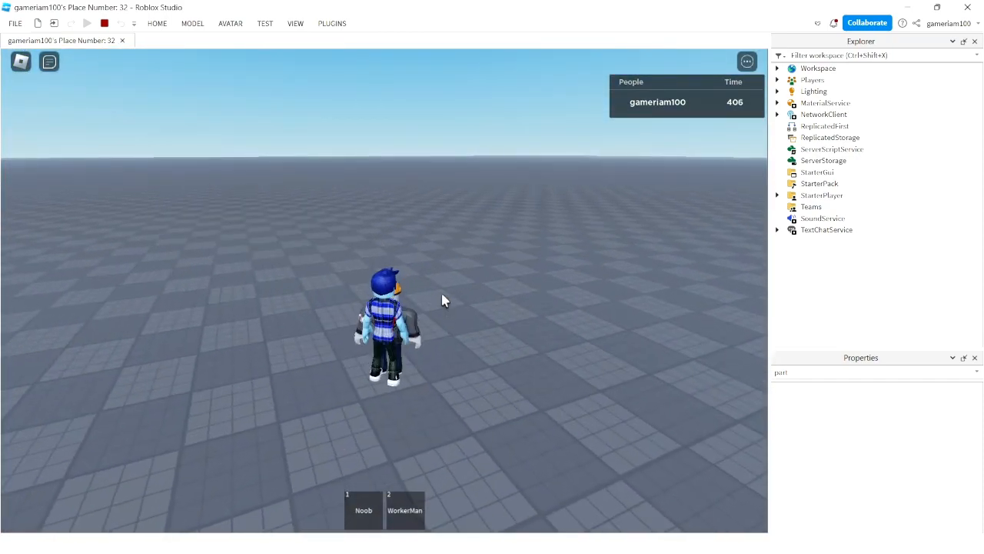
{"action": "key", "text": "space"}
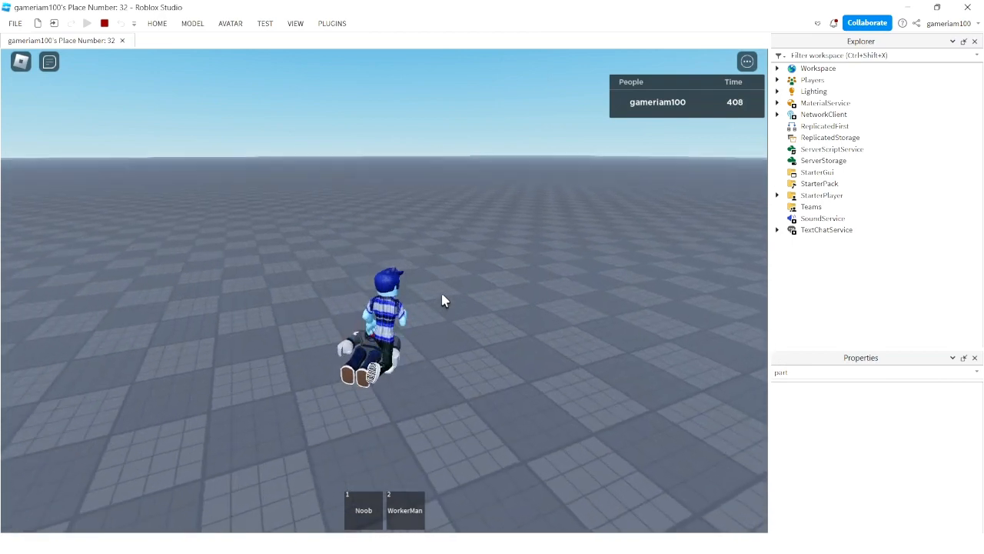
{"action": "key", "text": "2"}
{"action": "key", "text": "s"}
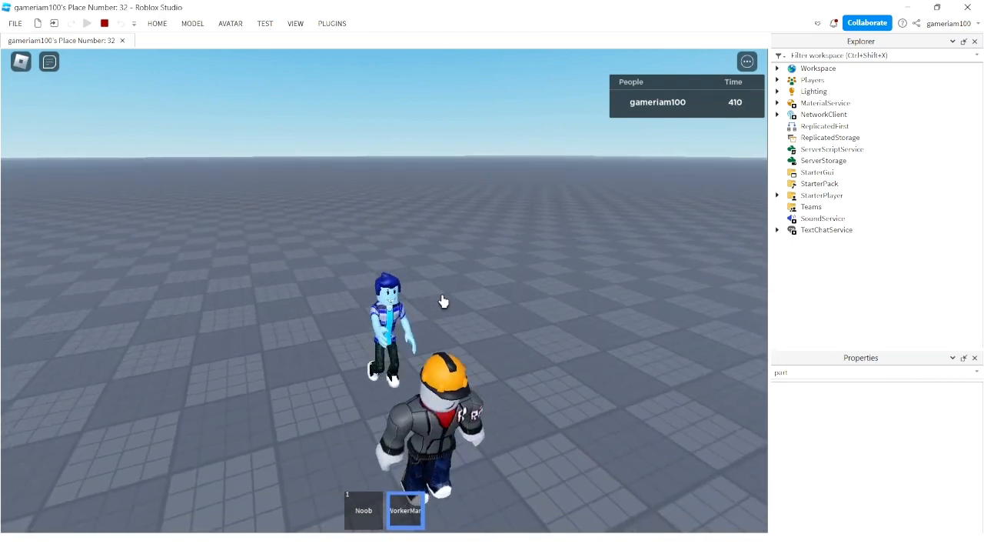
Put the WorkerMan tool away and end the playtest
{"action": "key", "text": "w"}
{"action": "key", "text": "2"}
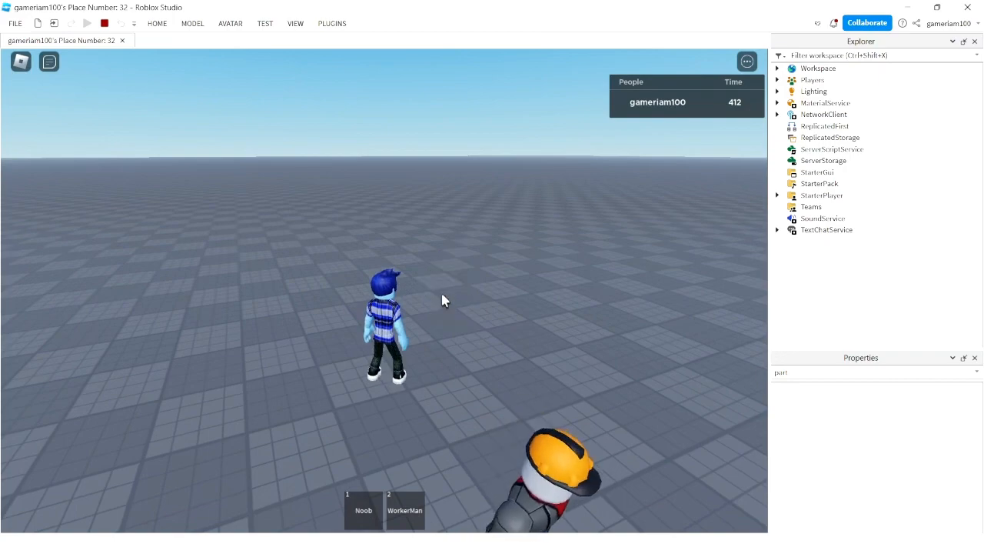
{"action": "left_click", "coordinate": [104, 23]}
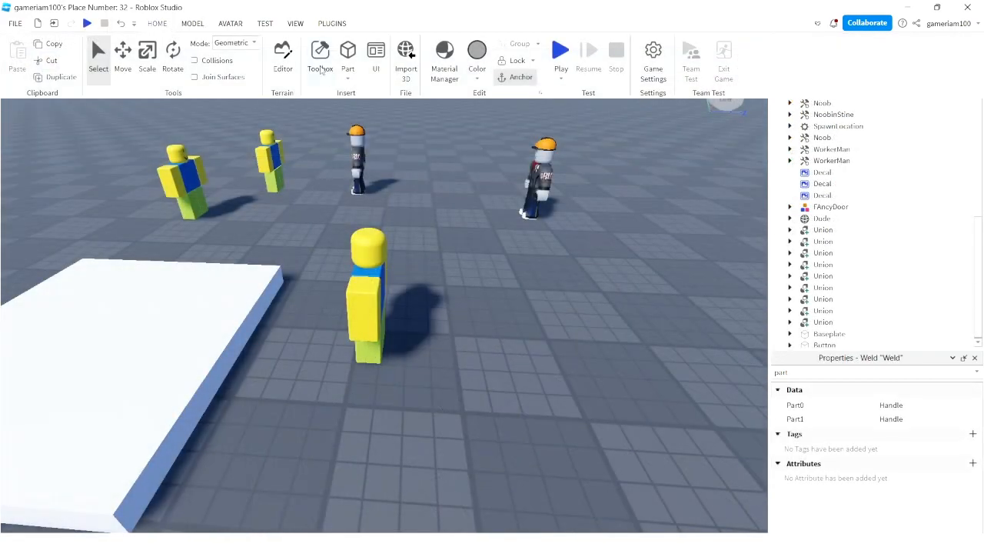
Insert another Noob mesh from the noob mesh search results beside the Noob tool and close the Toolbox
{"action": "left_click", "coordinate": [317, 62]}
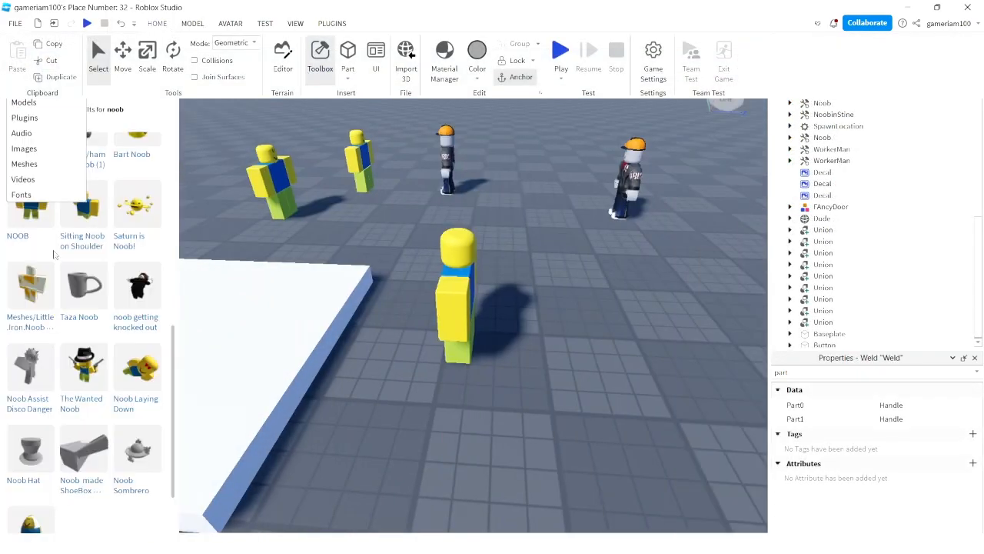
{"action": "left_click", "coordinate": [529, 430]}
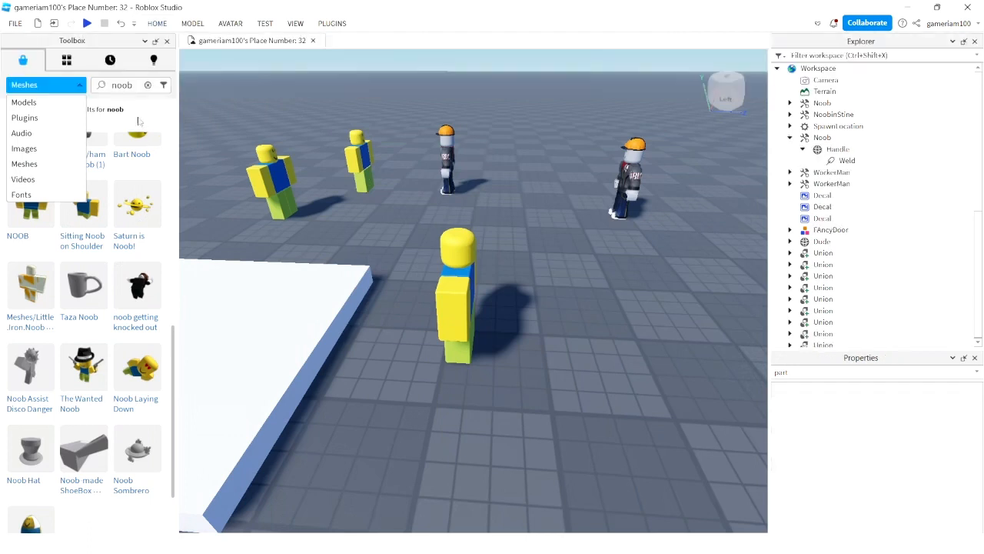
{"action": "left_click", "coordinate": [54, 77]}
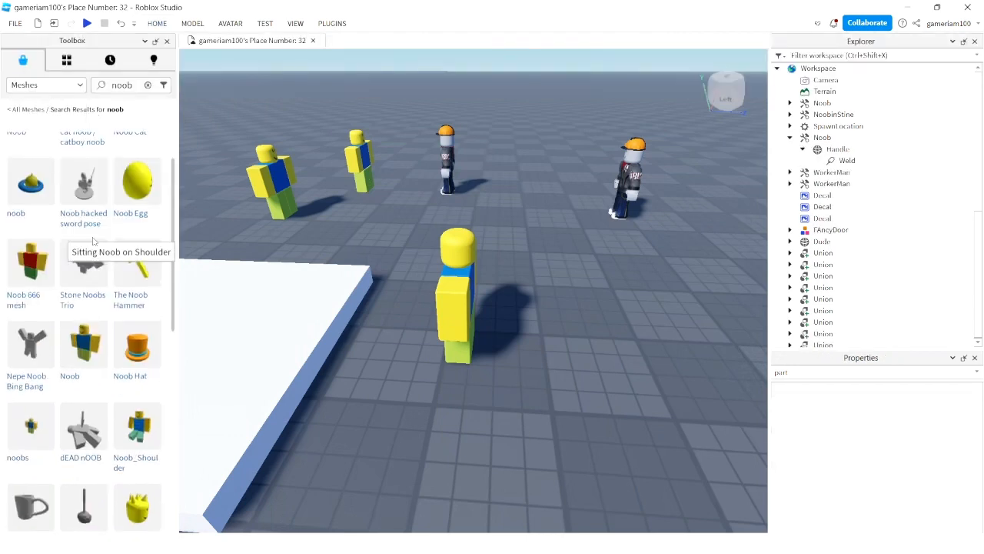
{"action": "left_click_drag", "start_coordinate": [23, 180], "coordinate": [561, 355]}
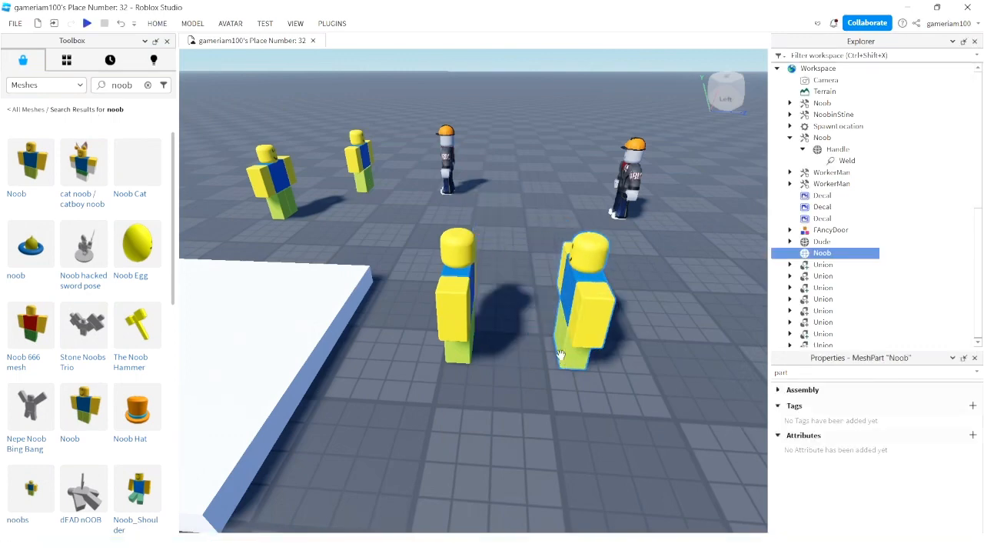
{"action": "left_click", "coordinate": [570, 402]}
{"action": "scroll", "coordinate": [588, 324], "scroll_direction": "up", "scroll_amount": 3}
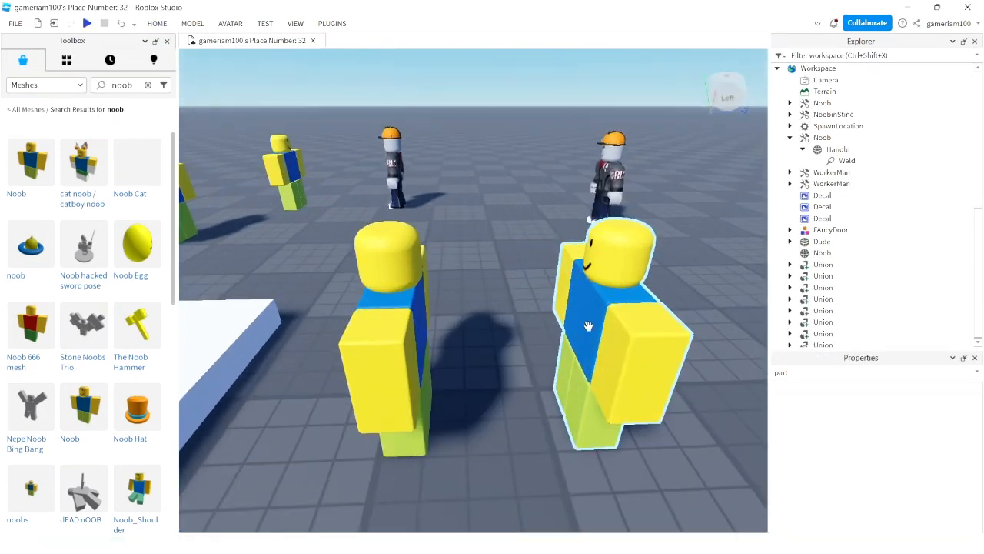
{"action": "scroll", "coordinate": [588, 326], "scroll_direction": "down", "scroll_amount": 3}
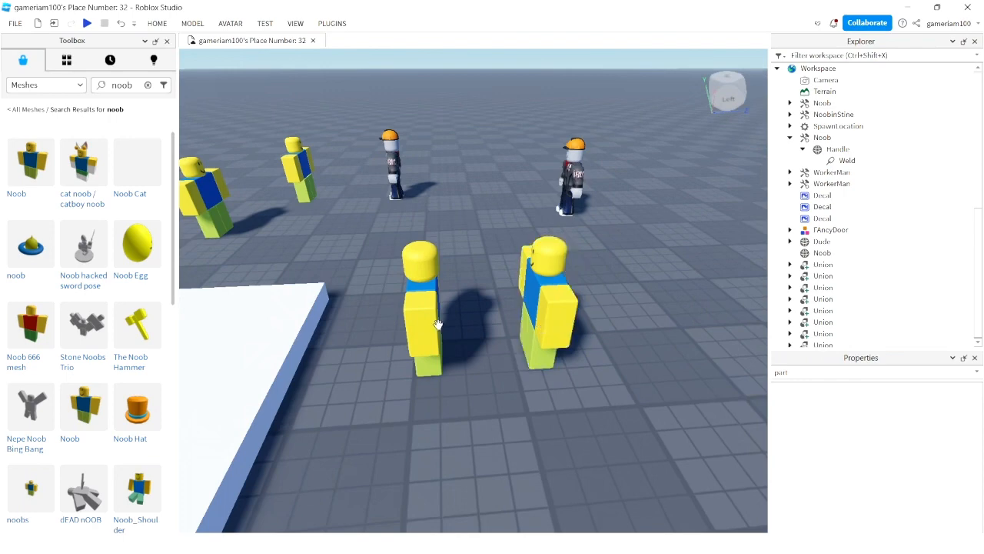
{"action": "left_click", "coordinate": [167, 40]}
Create a weld constraint from the newly inserted Noob mesh to the Noob tool beside it
{"action": "left_click", "coordinate": [161, 24]}
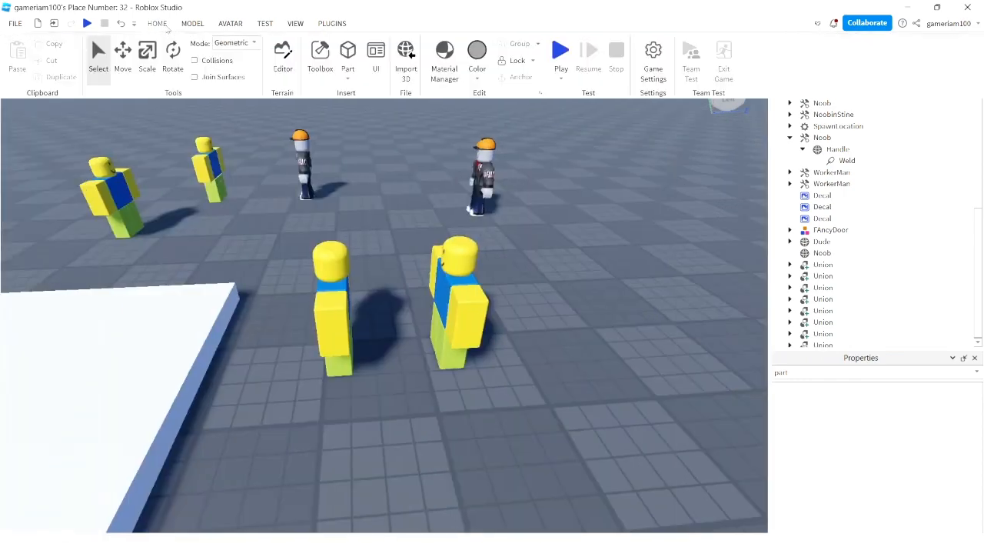
{"action": "left_click", "coordinate": [464, 338]}
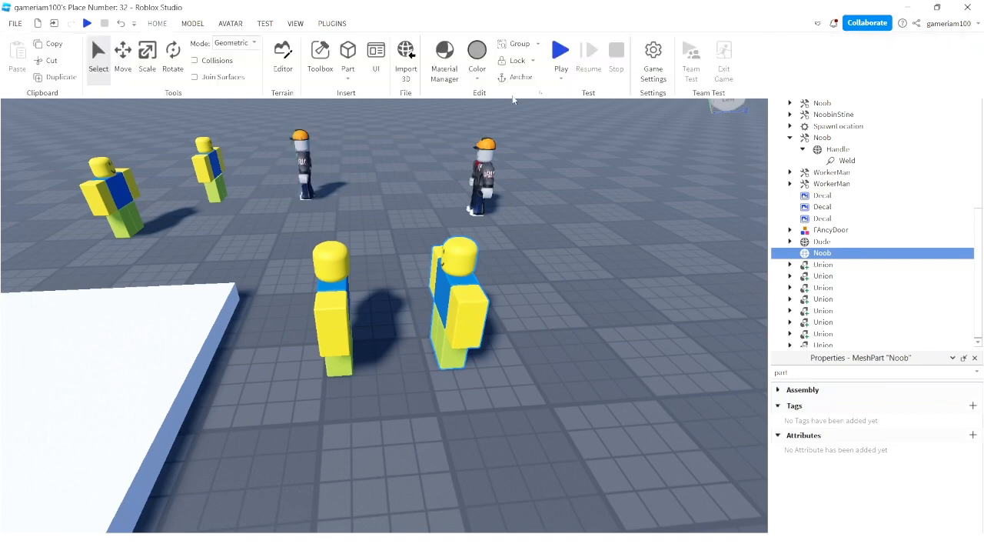
{"action": "scroll", "coordinate": [514, 215], "scroll_direction": "up", "scroll_amount": 5}
{"action": "scroll", "coordinate": [462, 181], "scroll_direction": "down", "scroll_amount": 5}
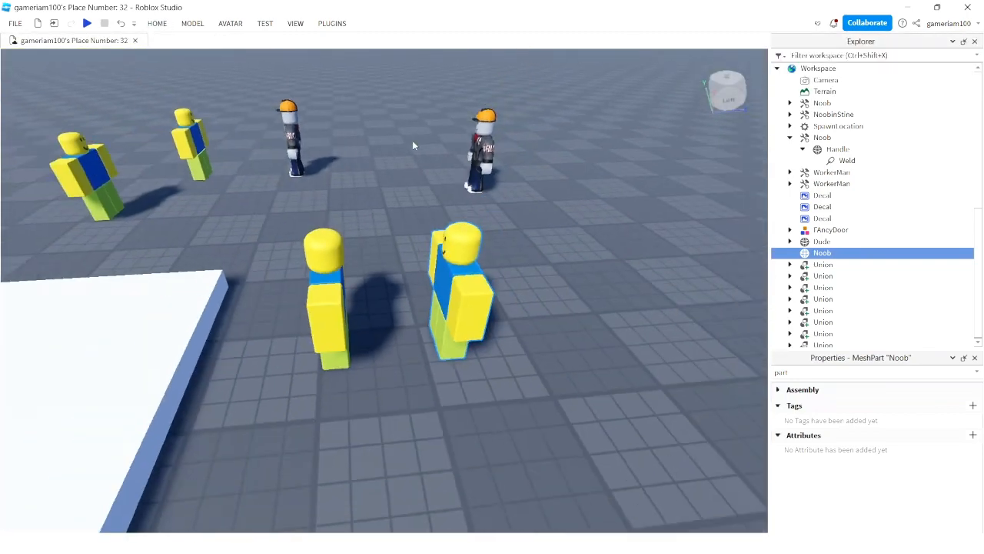
{"action": "left_click", "coordinate": [193, 23]}
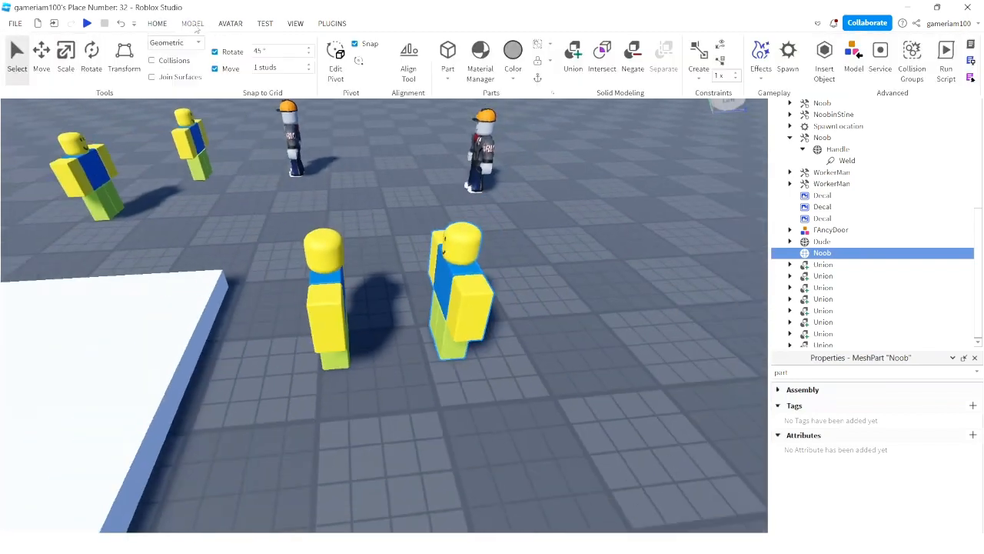
{"action": "left_click", "coordinate": [699, 80]}
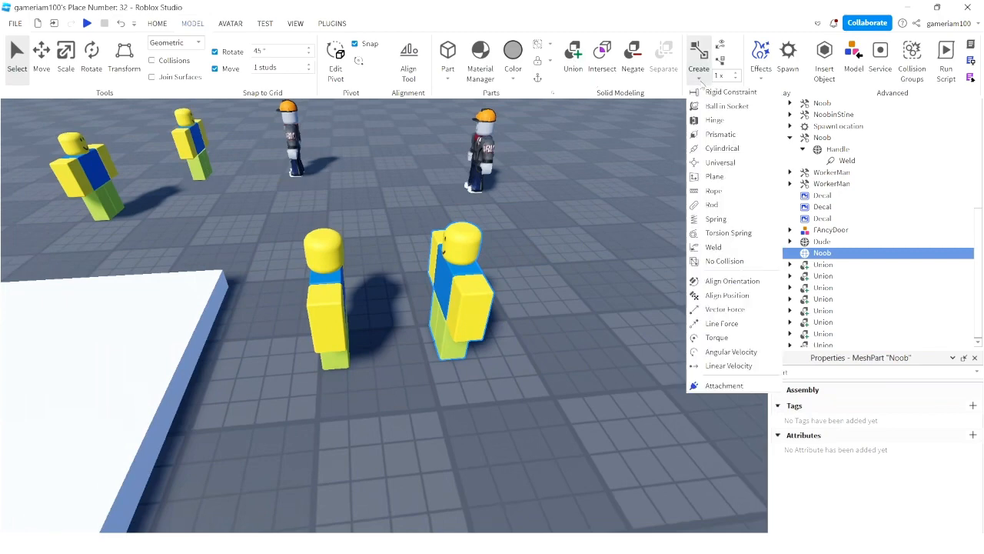
{"action": "left_click", "coordinate": [714, 247]}
{"action": "left_click", "coordinate": [449, 276]}
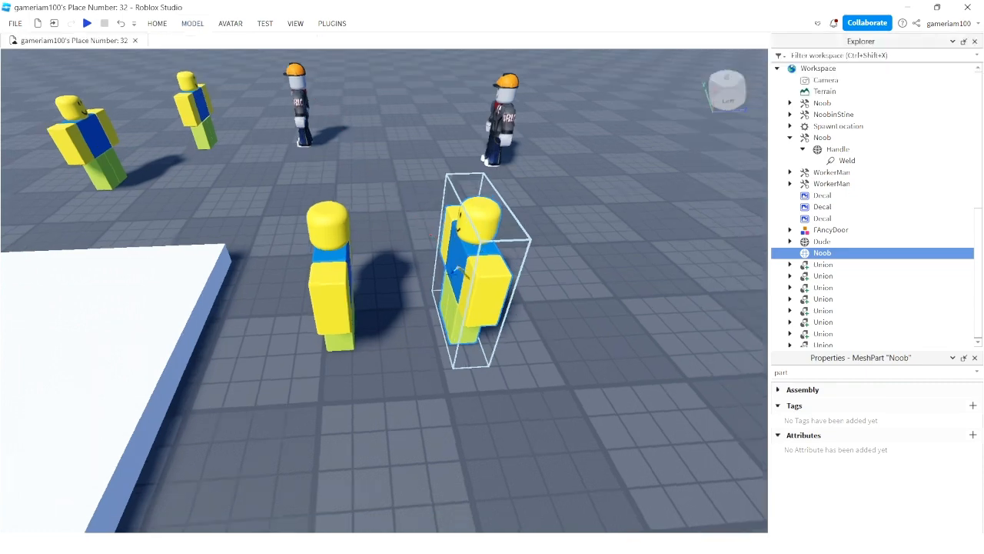
{"action": "scroll", "coordinate": [457, 271], "scroll_direction": "up", "scroll_amount": 2}
{"action": "left_click", "coordinate": [320, 264]}
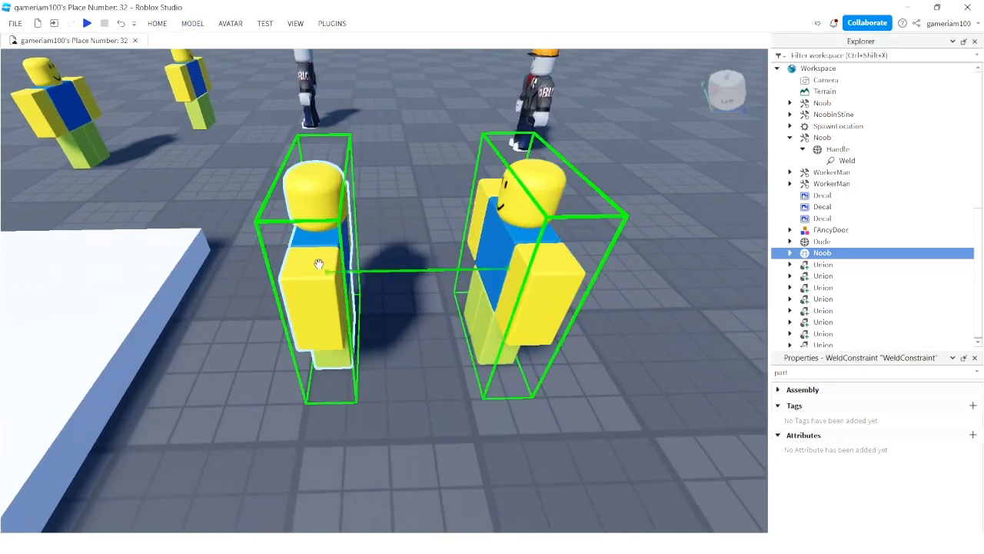
{"action": "left_click", "coordinate": [654, 324]}
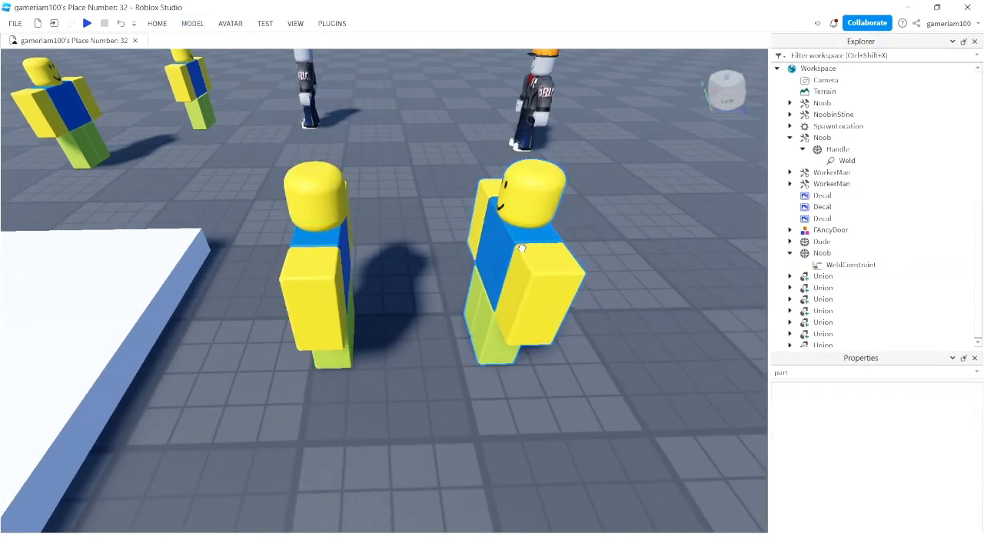
Select the Noob tool, open the Instance Center plugin, and move its window clear of the two Noob figures
{"action": "left_click", "coordinate": [517, 246]}
{"action": "left_click", "coordinate": [333, 23]}
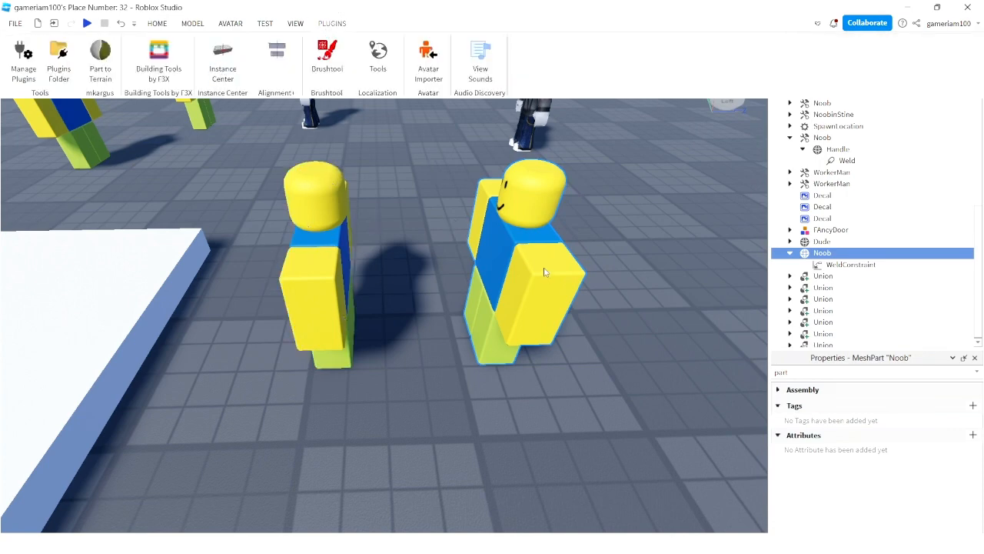
{"action": "left_click", "coordinate": [431, 375]}
{"action": "left_click", "coordinate": [339, 282]}
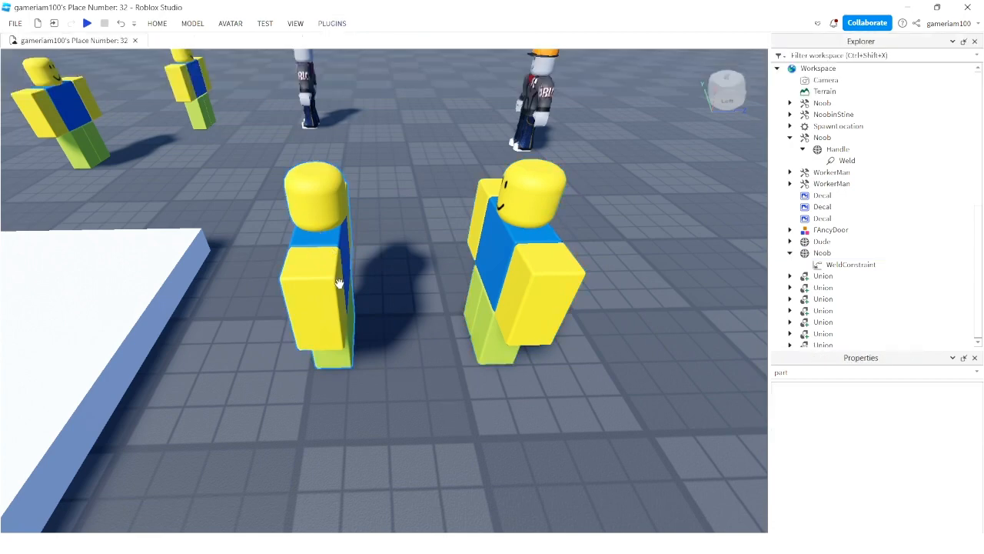
{"action": "left_click", "coordinate": [331, 26]}
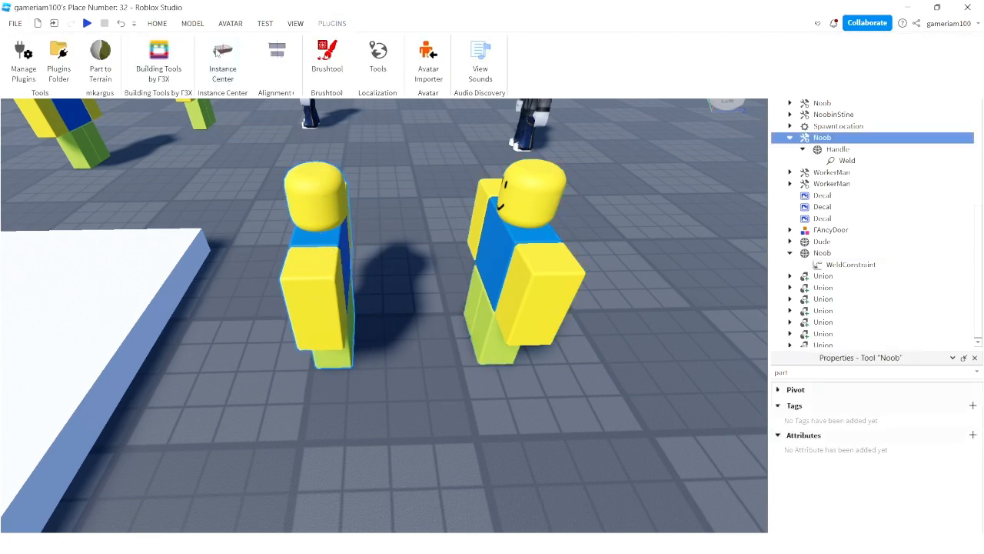
{"action": "left_click", "coordinate": [219, 52]}
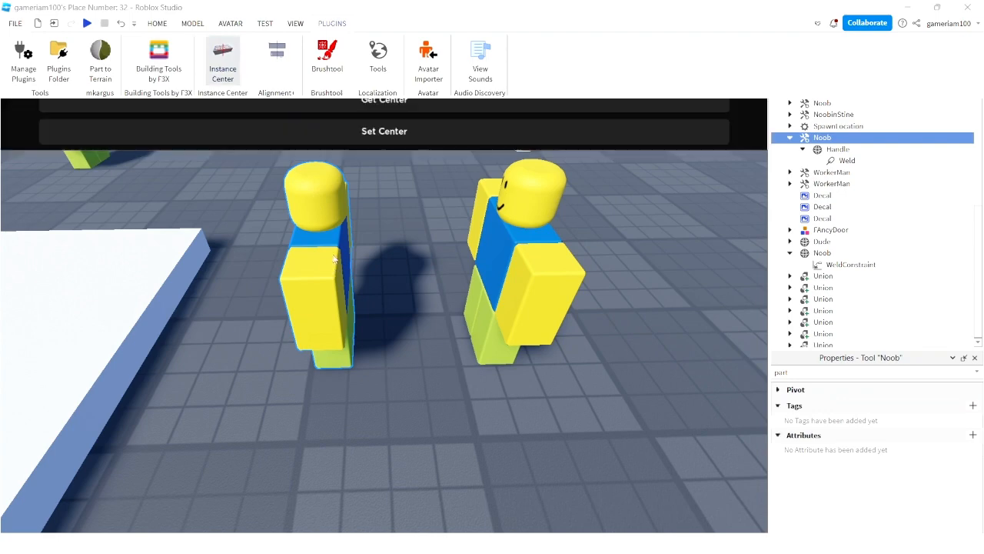
{"action": "left_click", "coordinate": [739, 137]}
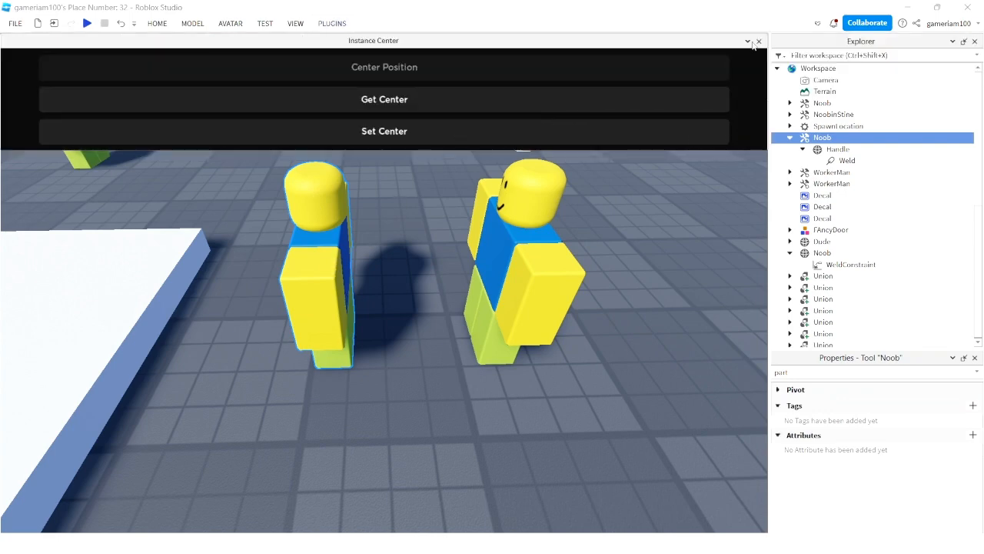
{"action": "left_click_drag", "start_coordinate": [709, 44], "coordinate": [539, 224]}
{"action": "left_click_drag", "start_coordinate": [672, 135], "coordinate": [218, 96]}
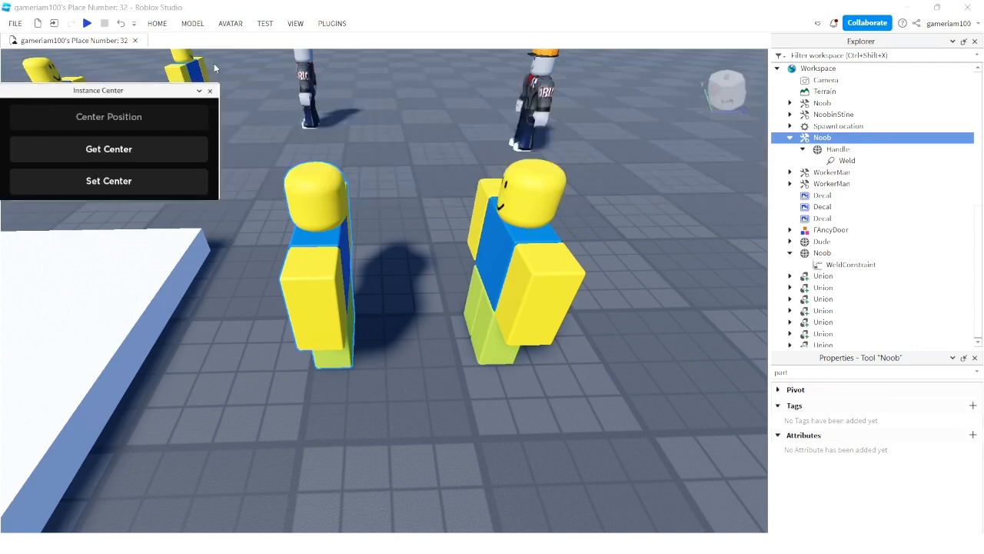
Get the Noob tool's center, set the welded Noob mesh to that center, and close Instance Center
{"action": "left_click", "coordinate": [419, 346]}
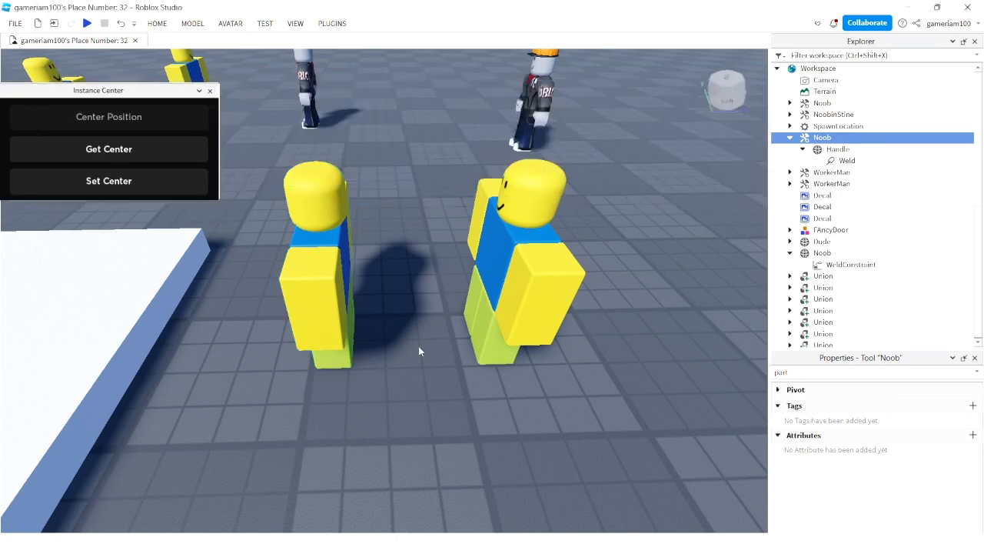
{"action": "left_click", "coordinate": [332, 286]}
{"action": "left_click", "coordinate": [144, 153]}
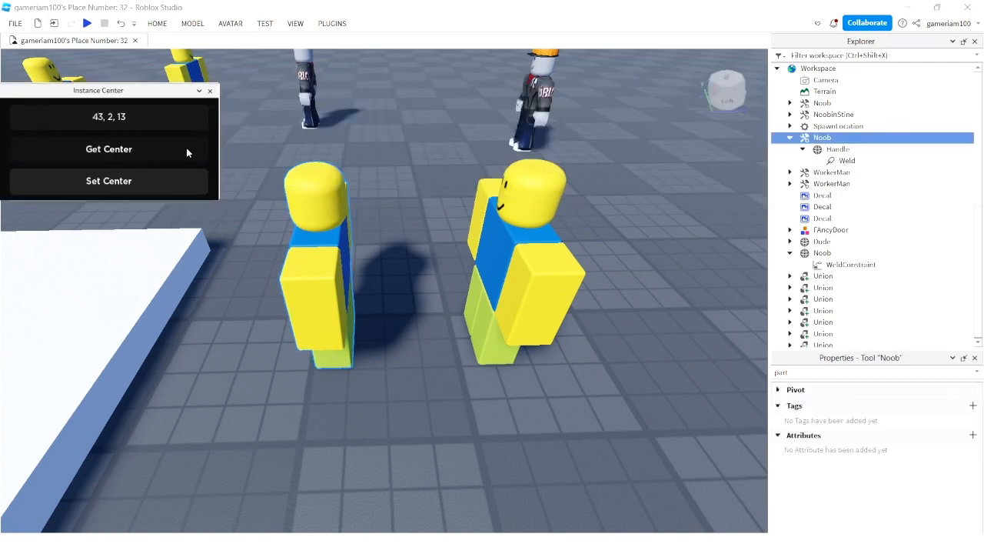
{"action": "left_click", "coordinate": [506, 258]}
{"action": "left_click", "coordinate": [114, 183]}
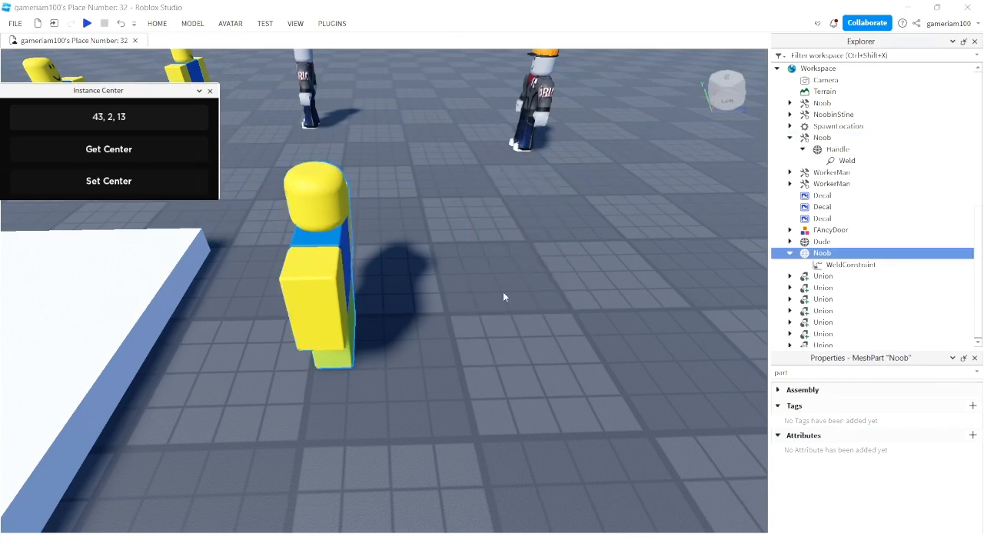
{"action": "left_click", "coordinate": [210, 91]}
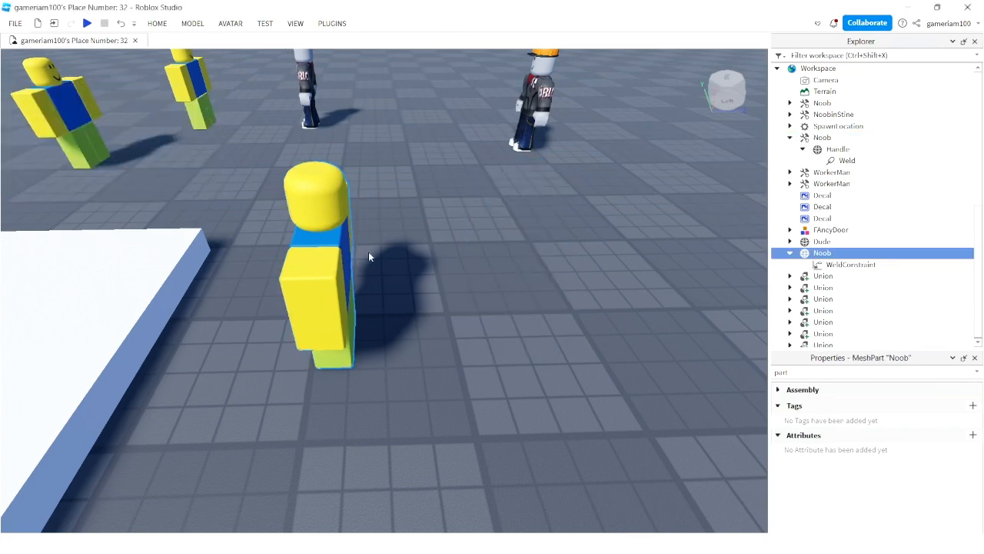
Select the Handle inside the Noob tool and replace its property filter with "trans"
{"action": "left_click", "coordinate": [563, 285]}
{"action": "left_click", "coordinate": [810, 139]}
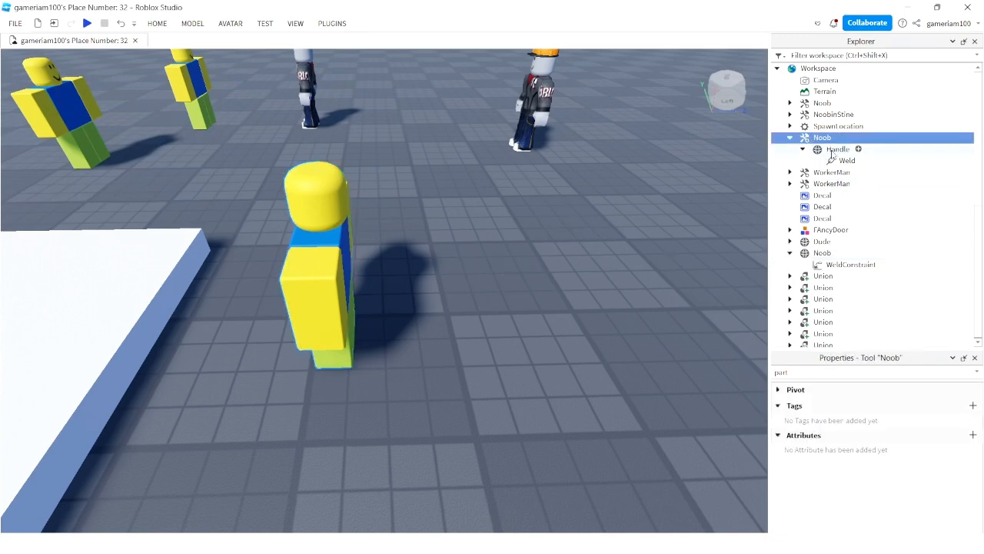
{"action": "left_click", "coordinate": [834, 150]}
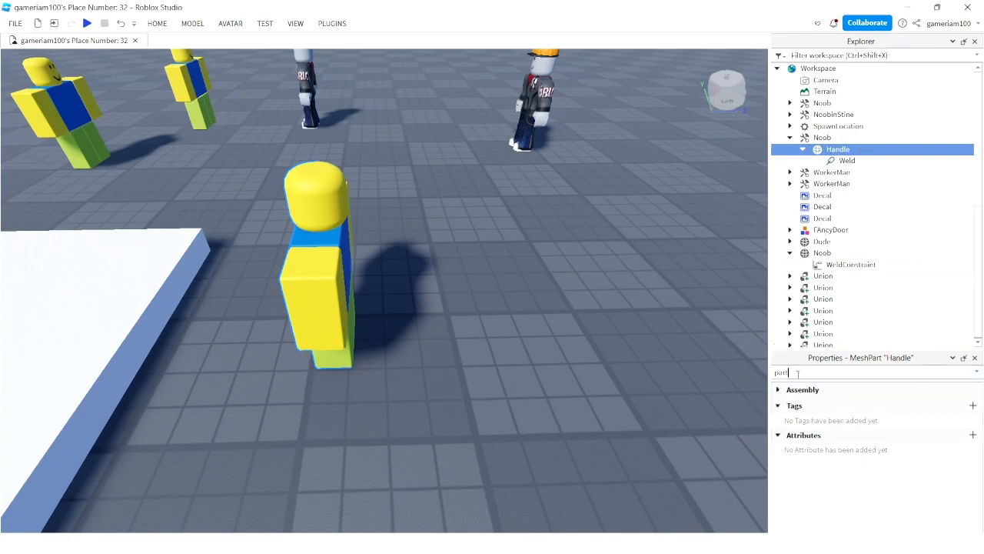
{"action": "key", "text": "BackSpace"}
{"action": "key", "text": "BackSpace"}
{"action": "key", "text": "BackSpace"}
{"action": "key", "text": "BackSpace"}
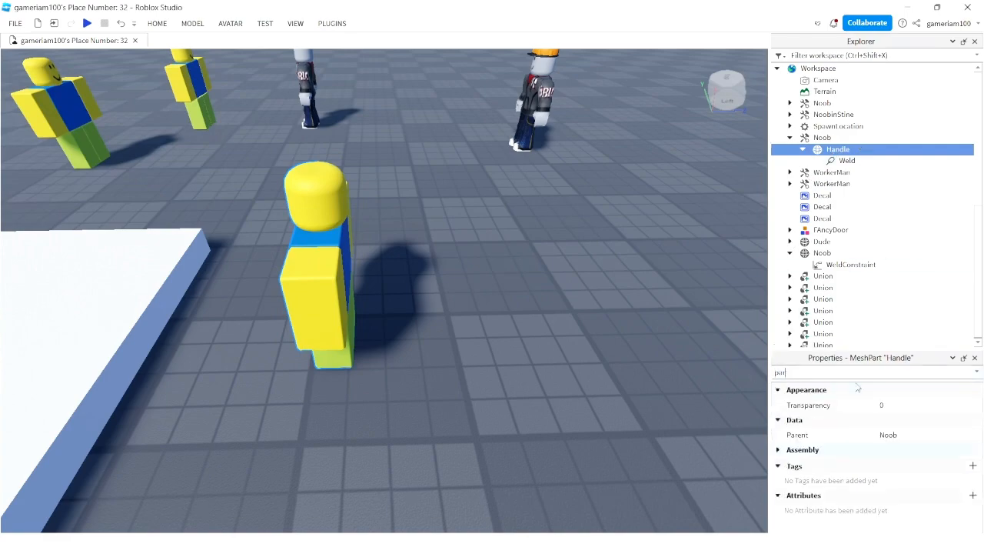
In a new playtest, run the character with the Noob tool equipped to check how the welded mesh is held
{"action": "key", "text": "w"}
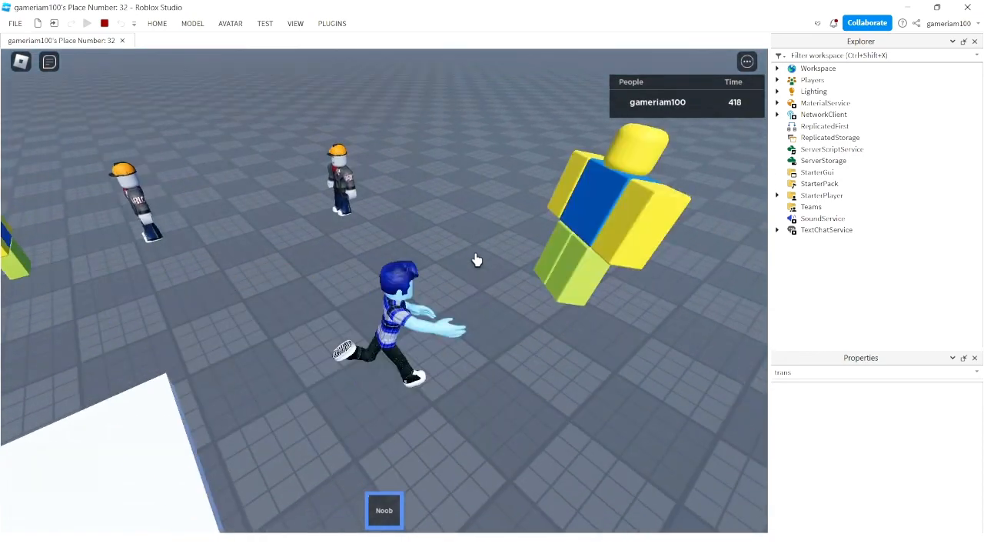
{"action": "key", "text": "w"}
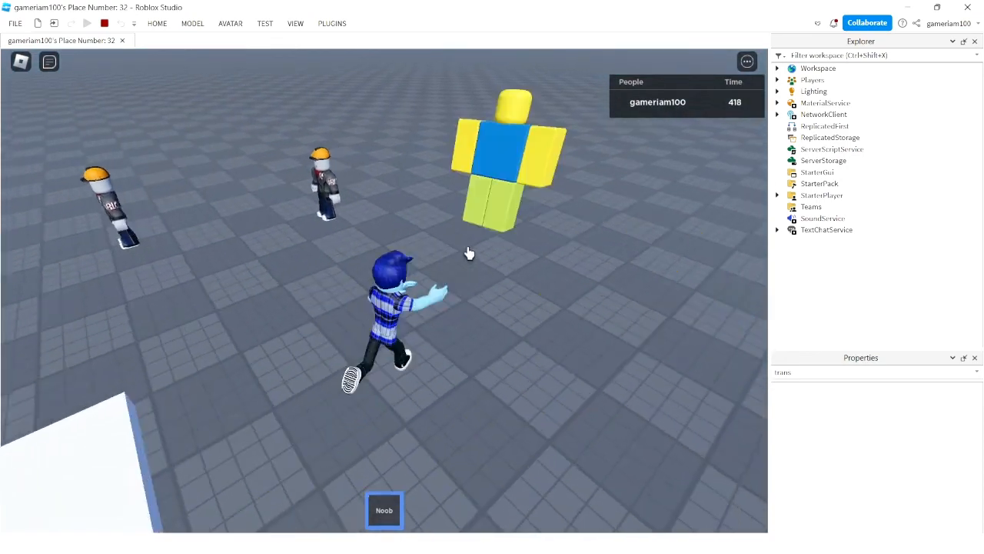
{"action": "scroll", "coordinate": [424, 213], "scroll_direction": "down", "scroll_amount": 2}
{"action": "key", "text": "d"}
{"action": "right_click_drag", "start_coordinate": [423, 213], "coordinate": [422, 213]}
{"action": "key", "text": "w"}
{"action": "key", "text": "d"}
Repeatedly put away and equip the Noob tool while running the character toward the orange door
{"action": "key", "text": "1"}
{"action": "key", "text": "a"}
{"action": "key", "text": "1"}
{"action": "key", "text": "w"}
{"action": "key", "text": "1"}
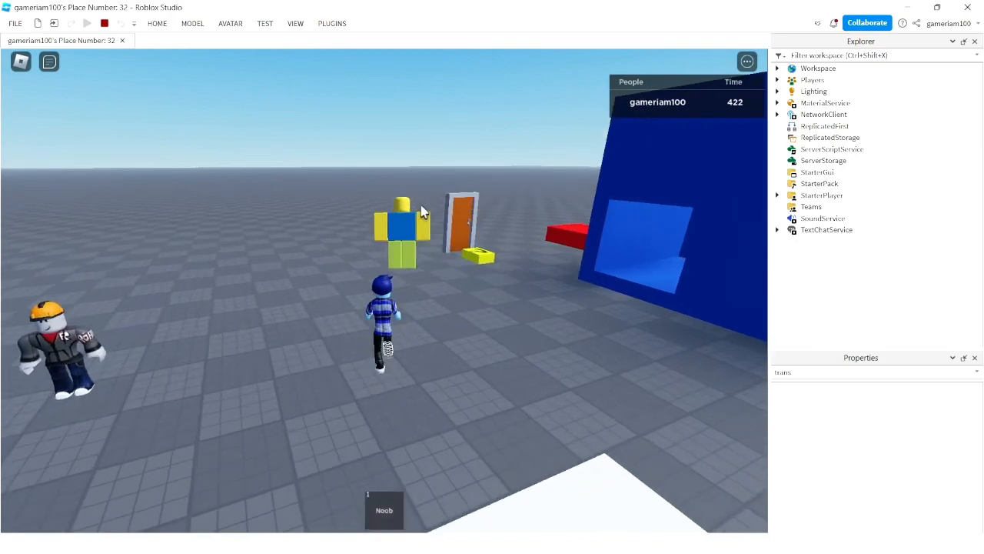
{"action": "key", "text": "d"}
{"action": "key", "text": "1"}
{"action": "key", "text": "1"}
{"action": "key", "text": "w"}
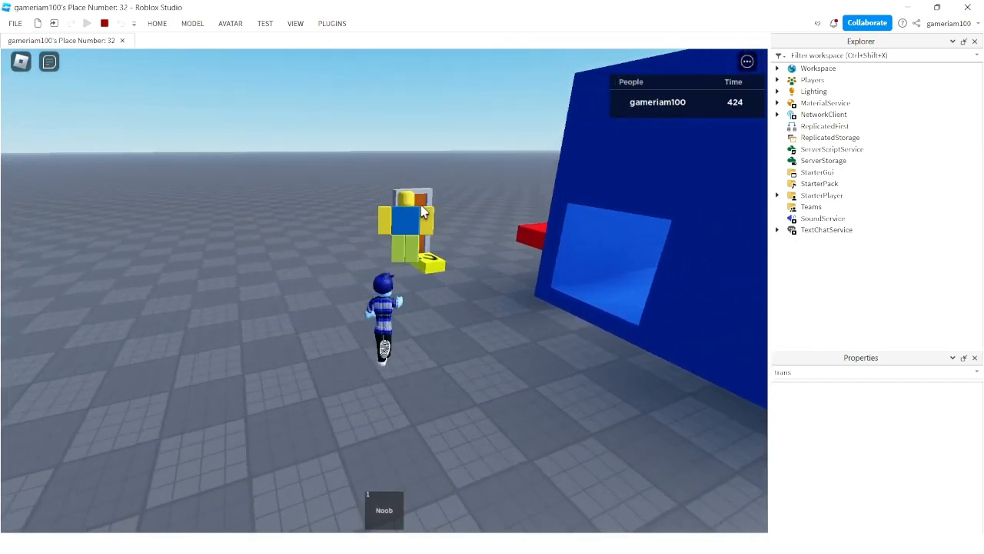
{"action": "key", "text": "a"}
{"action": "key", "text": "1"}
{"action": "key", "text": "w"}
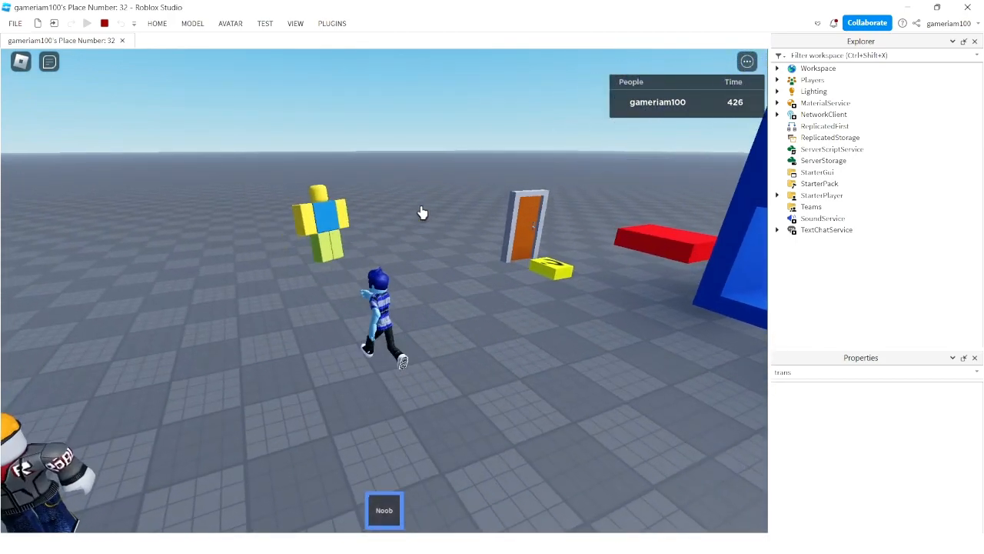
Turn the character around near the door while switching the Noob tool on and off to check its placement
{"action": "key", "text": "1"}
{"action": "key", "text": "s"}
{"action": "key", "text": "1"}
{"action": "key", "text": "w"}
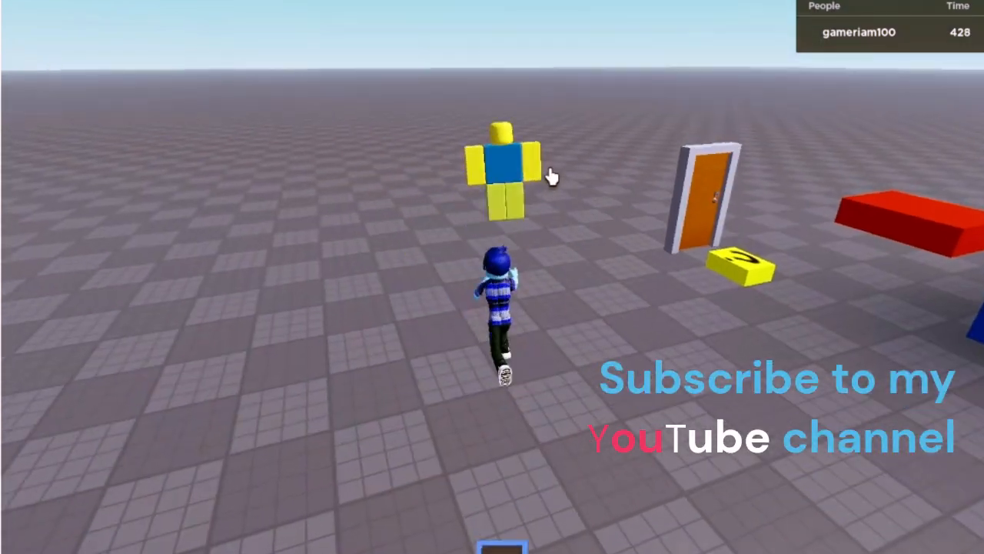
{"action": "key", "text": "1"}
{"action": "key", "text": "s"}
{"action": "key", "text": "a"}
{"action": "key", "text": "1"}
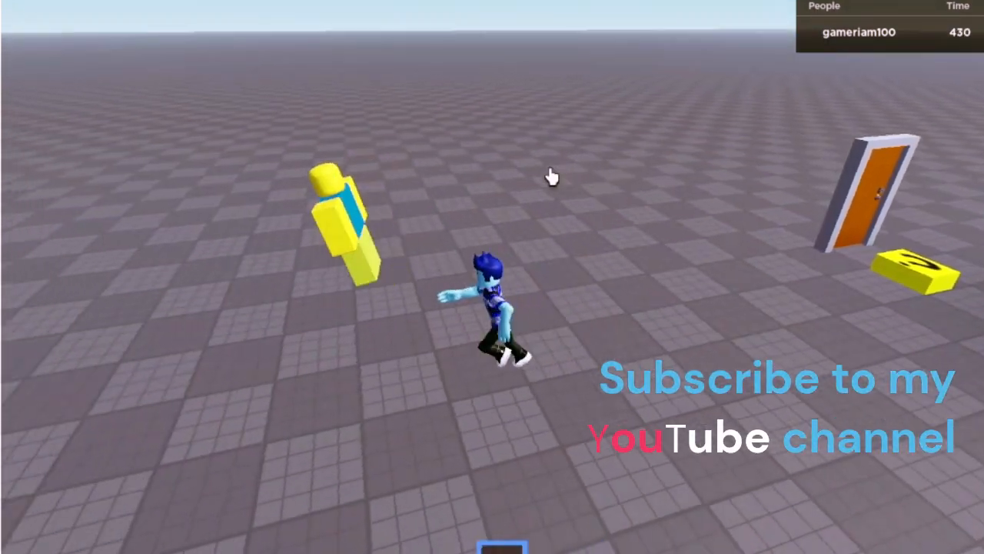
Run the character from side to side across the open baseplate while toggling the Noob tool to test the hold
{"action": "key", "text": "w"}
{"action": "key", "text": "1"}
{"action": "key", "text": "a"}
{"action": "key", "text": "1"}
{"action": "key", "text": "d"}
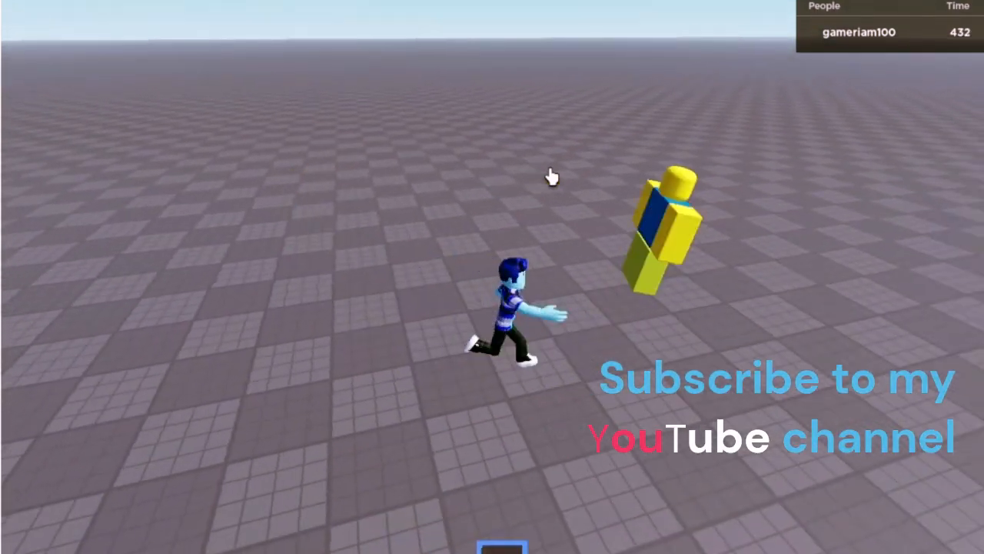
{"action": "key", "text": "w"}
{"action": "key", "text": "1"}
{"action": "key", "text": "d"}
{"action": "key", "text": "1"}
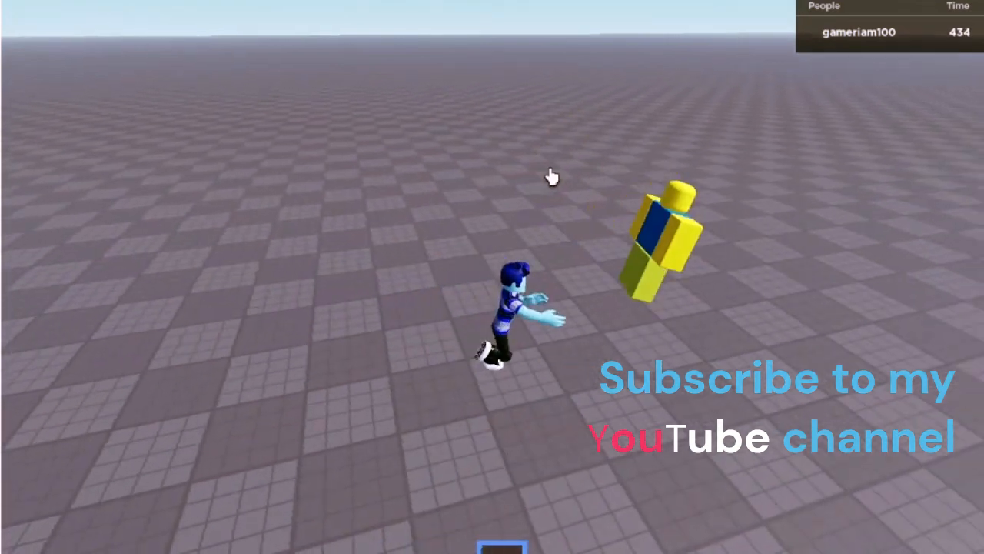